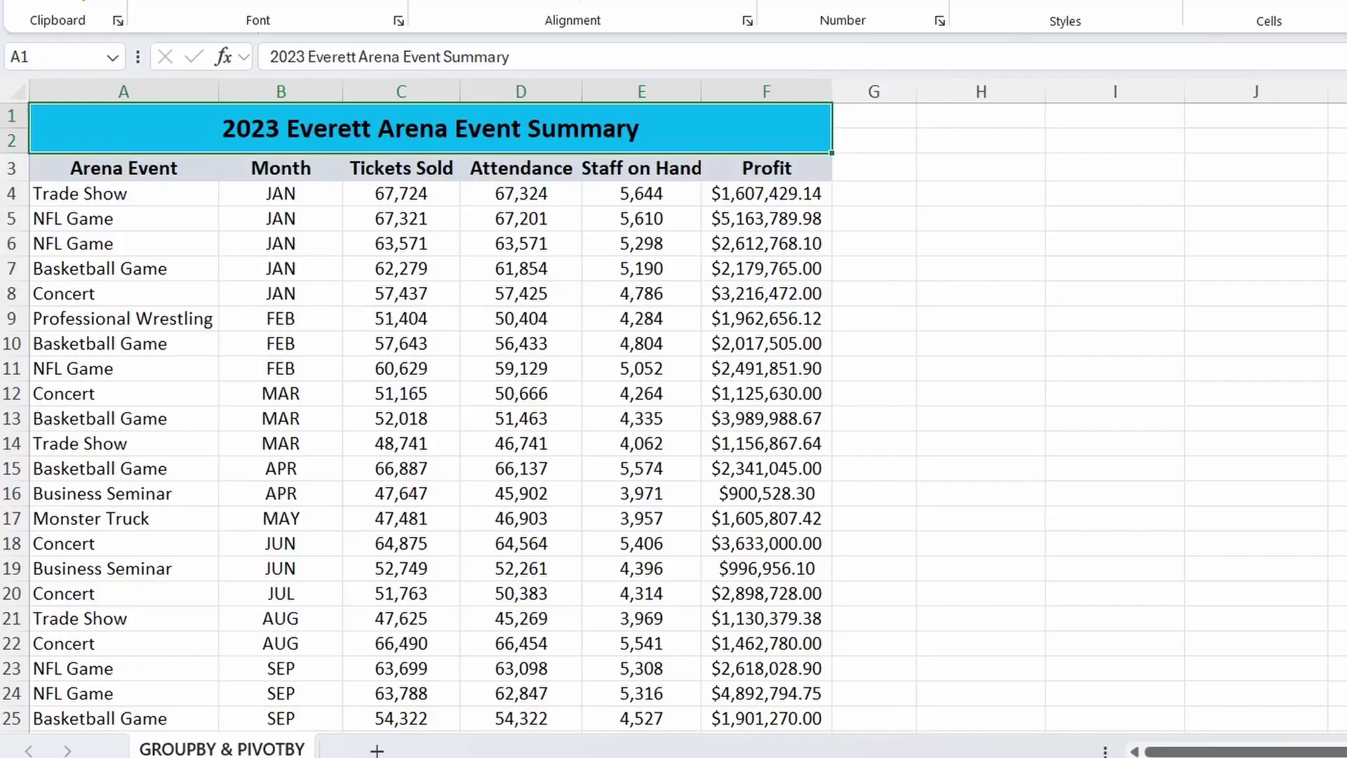
pyautogui.click(155, 189)
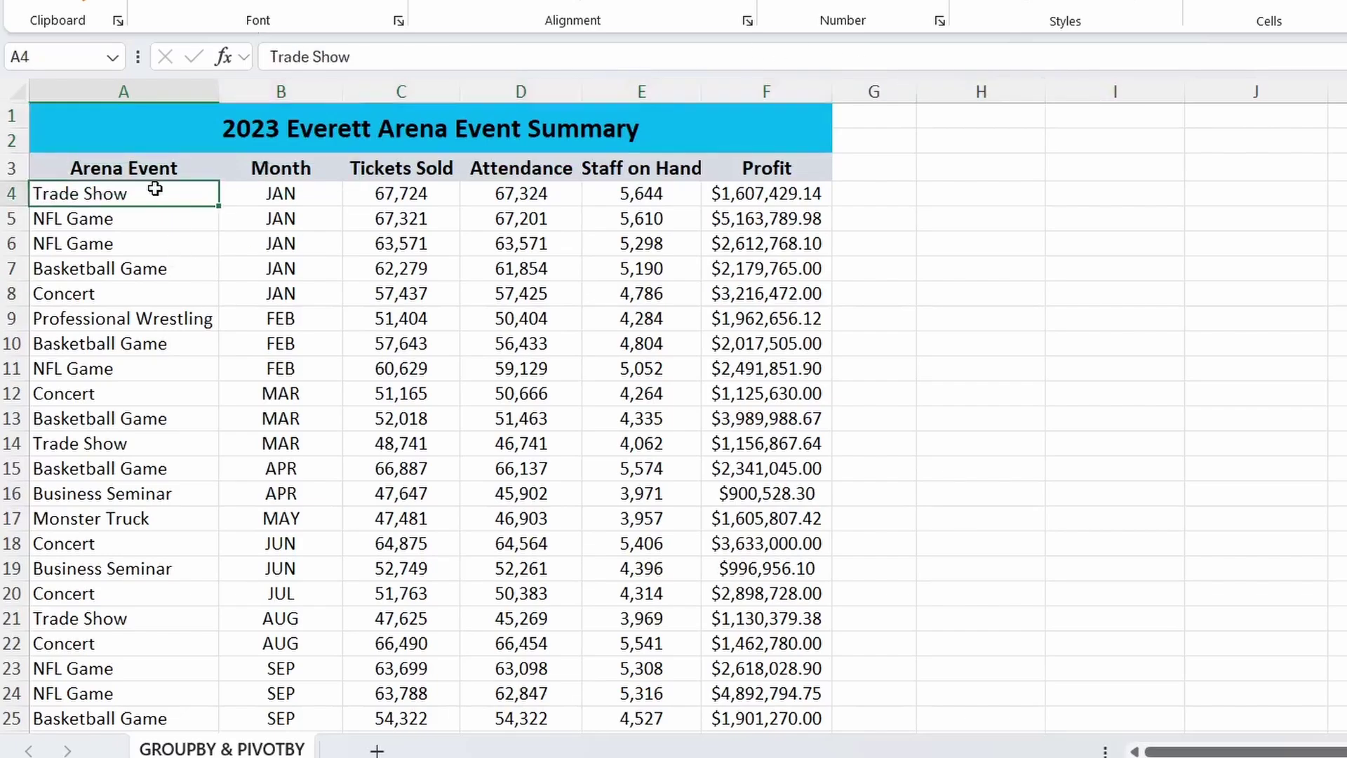
pyautogui.click(138, 240)
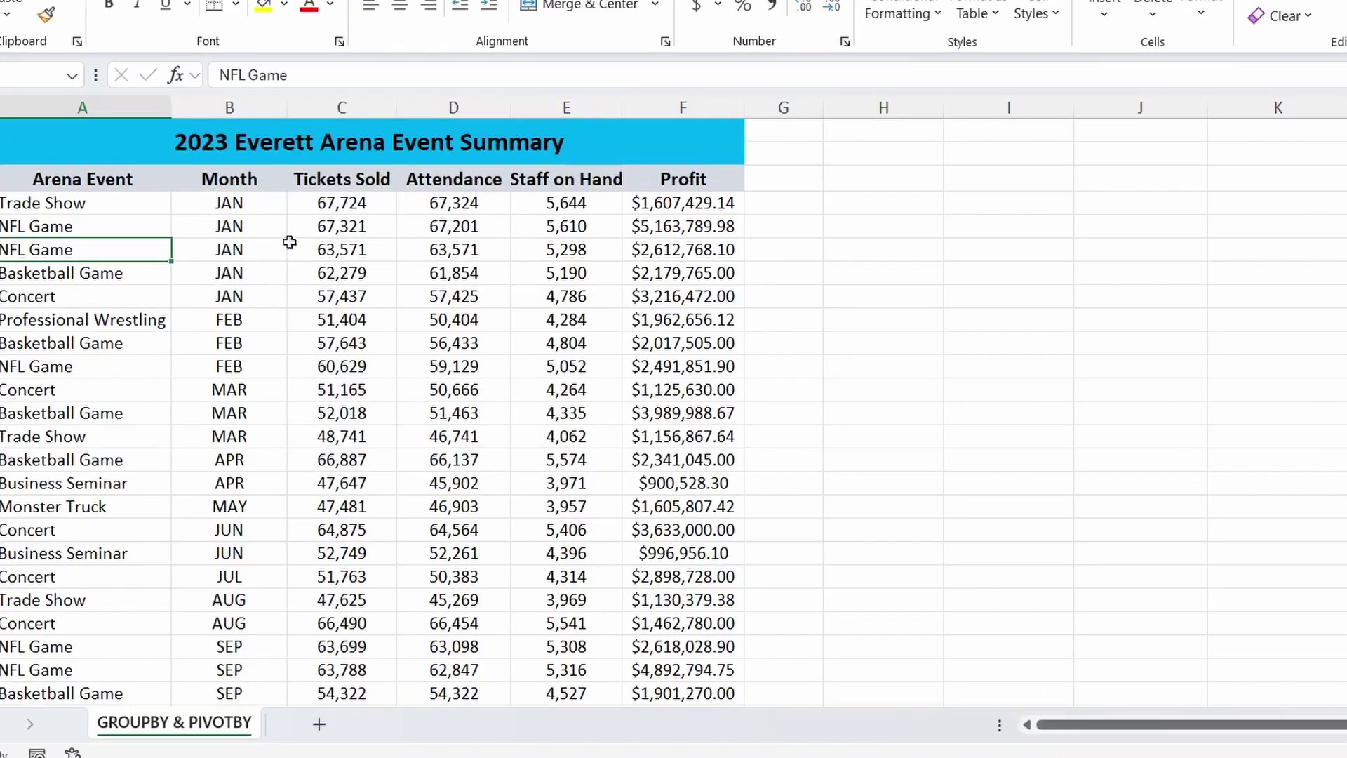
pyautogui.click(469, 178)
pyautogui.click(558, 179)
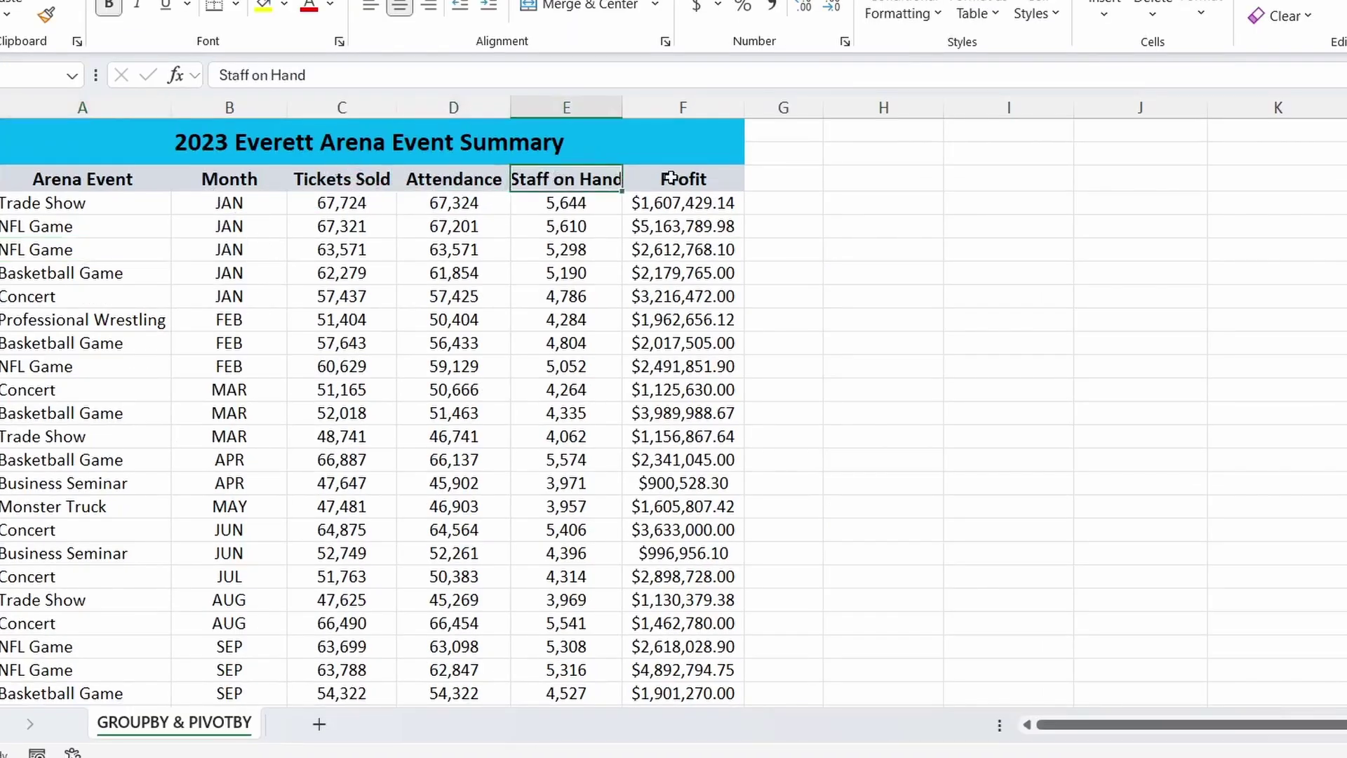
pyautogui.click(688, 180)
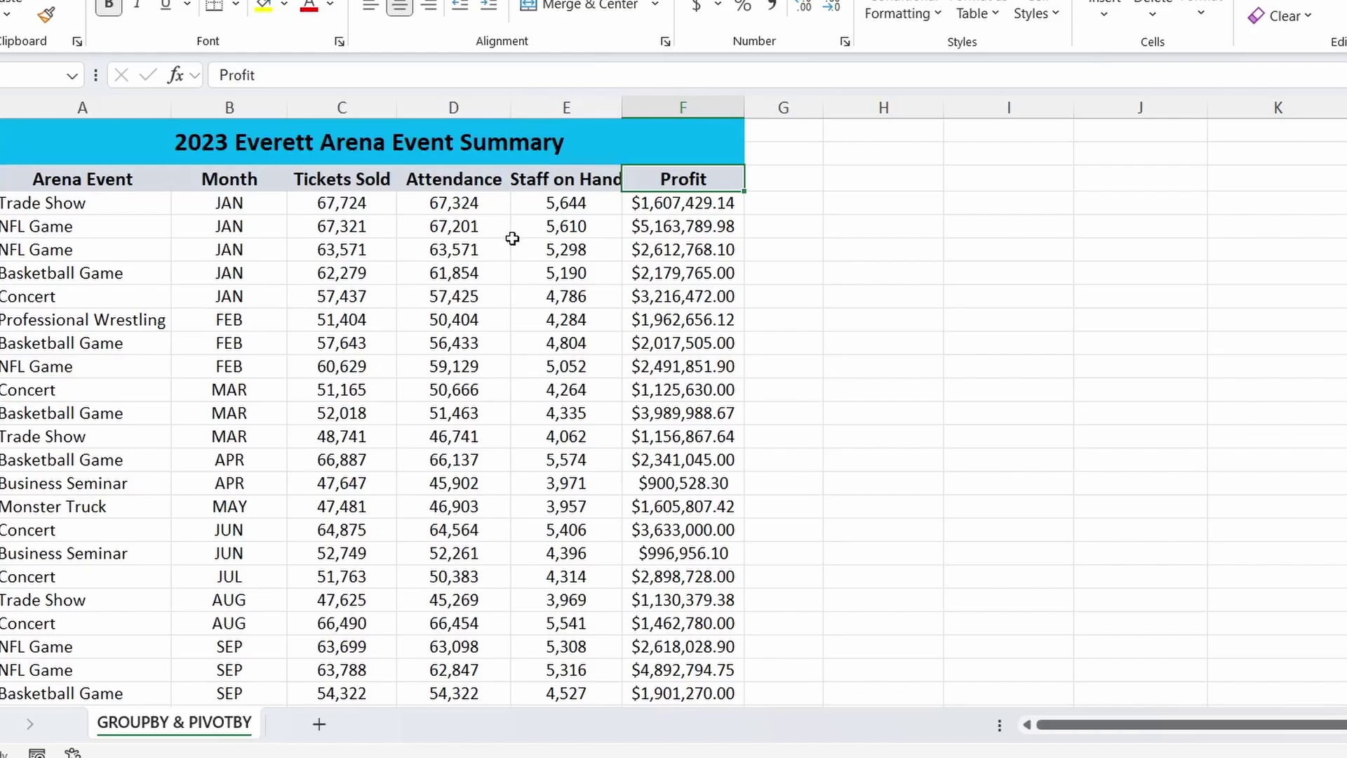
# - Start a GROUPBY formula in H3 with A3:A31 as the row fields and C3:F31 as the values
pyautogui.click(898, 182)
pyautogui.write('=GROUPBY(')
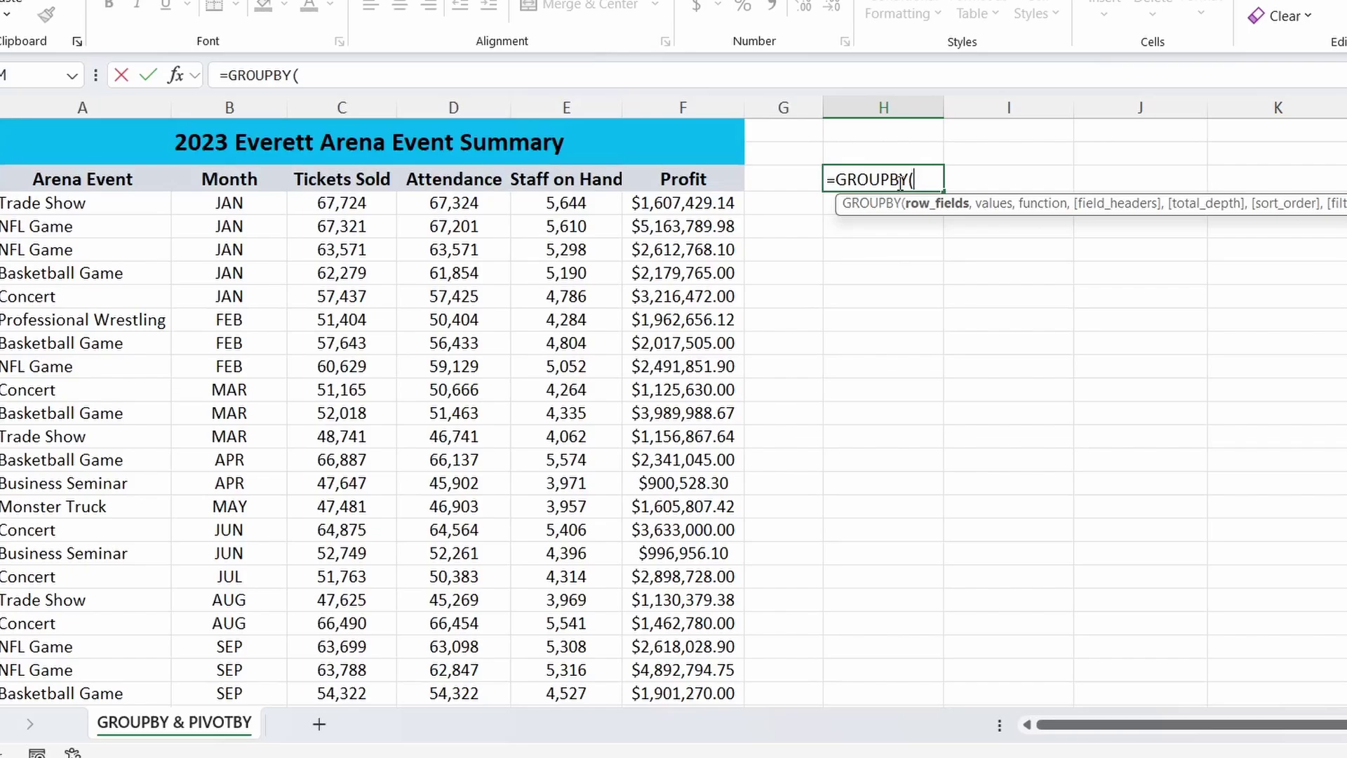
pyautogui.click(79, 178)
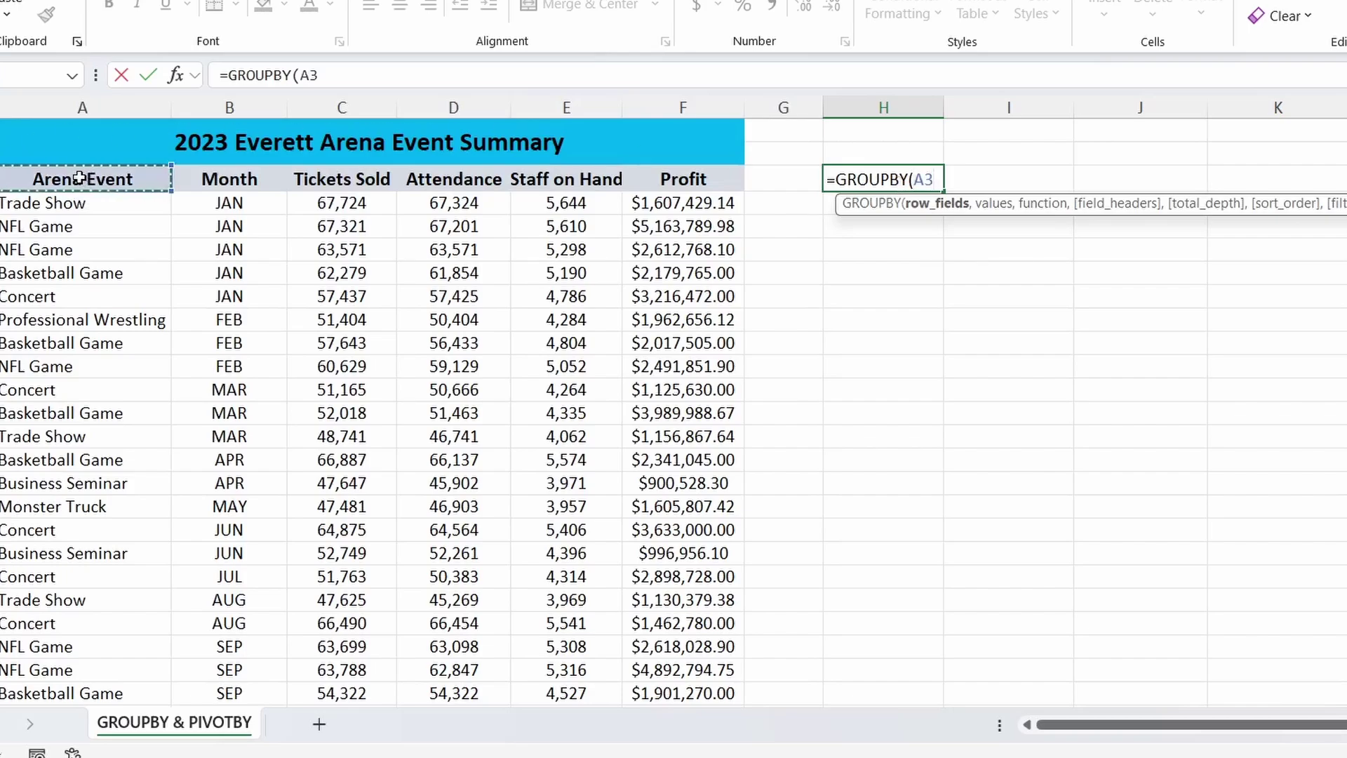
pyautogui.hotkey('ctrl', 'shift', 'Down')
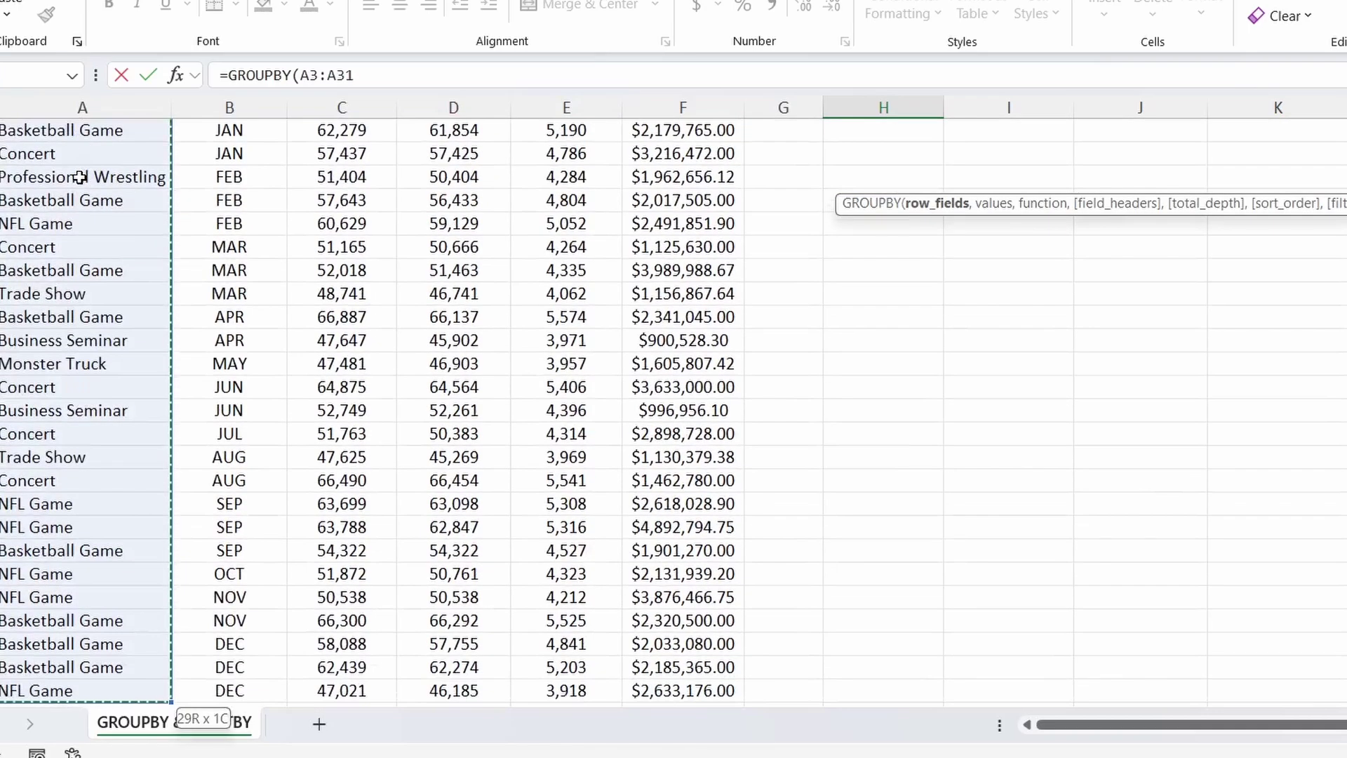
pyautogui.write(',')
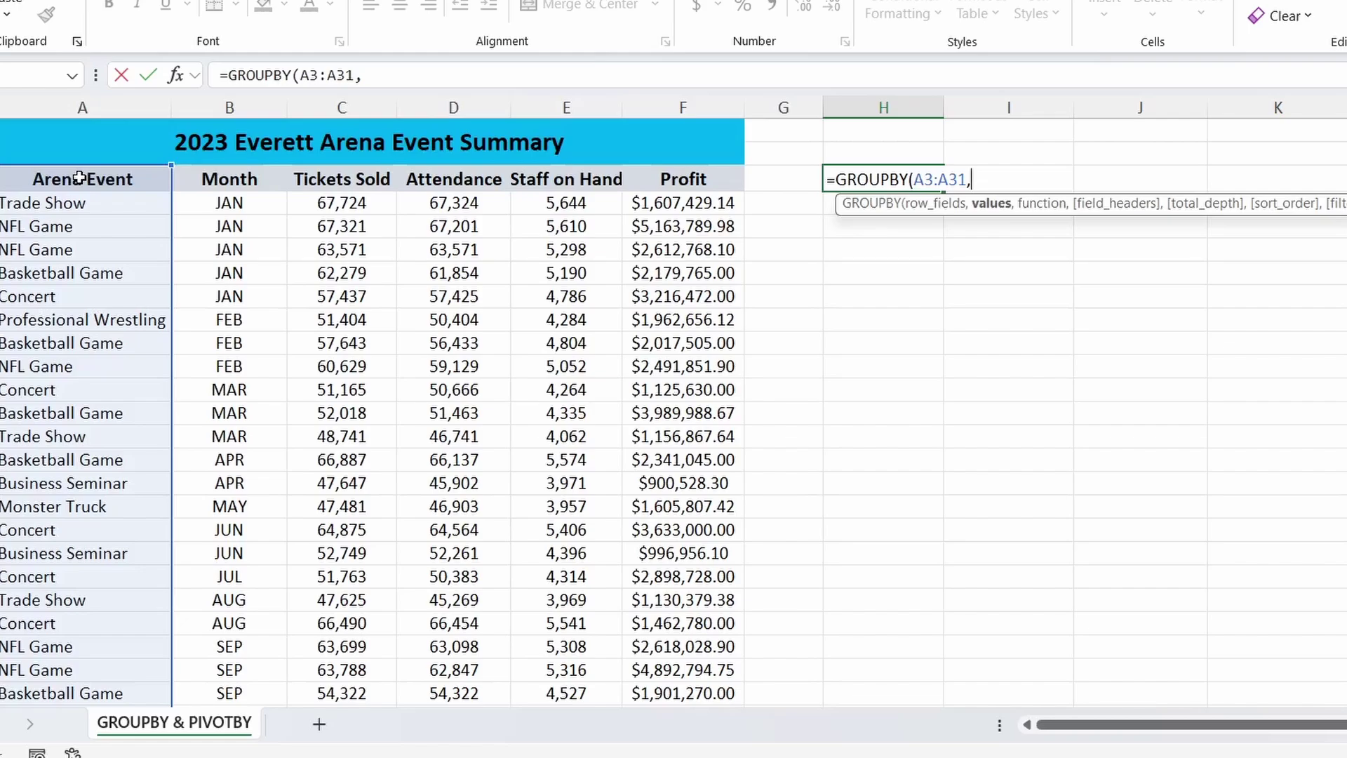
pyautogui.moveTo(355, 179); pyautogui.dragTo(686, 185)
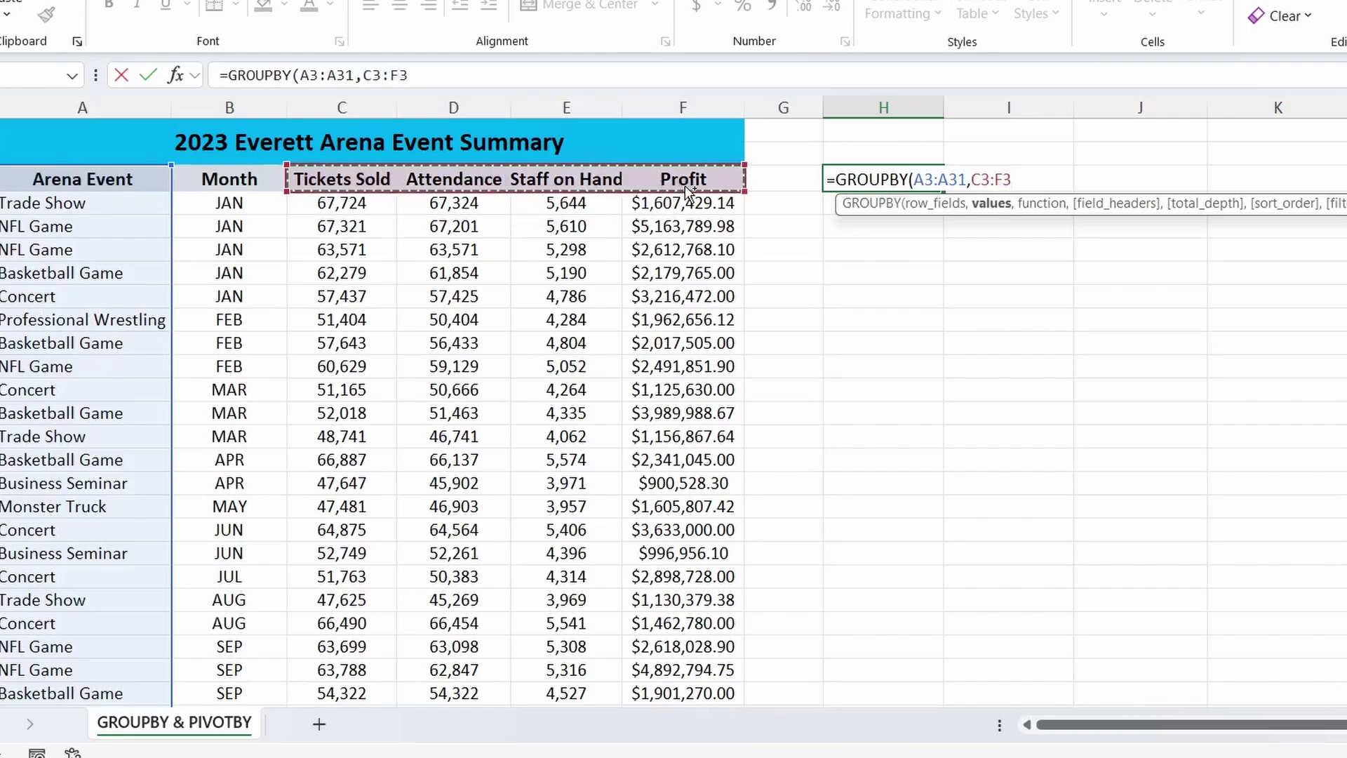
pyautogui.hotkey('ctrl', 'shift', 'Down')
pyautogui.write(',')
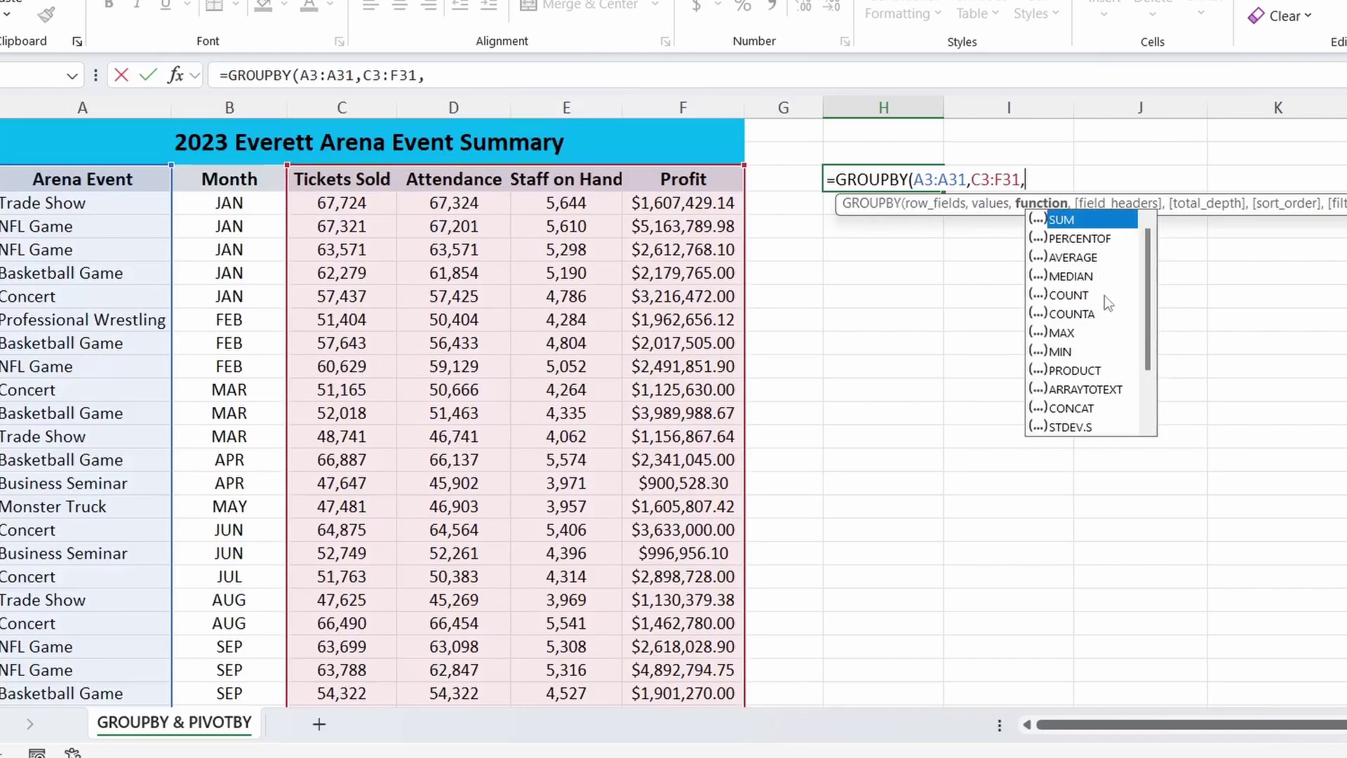
# - Specify SUM as the GROUPBY function and 3 (Yes and show) for the field headers
pyautogui.scroll(-2, 1105, 295)
pyautogui.scroll(2, 1112, 316)
pyautogui.write('SUM,')
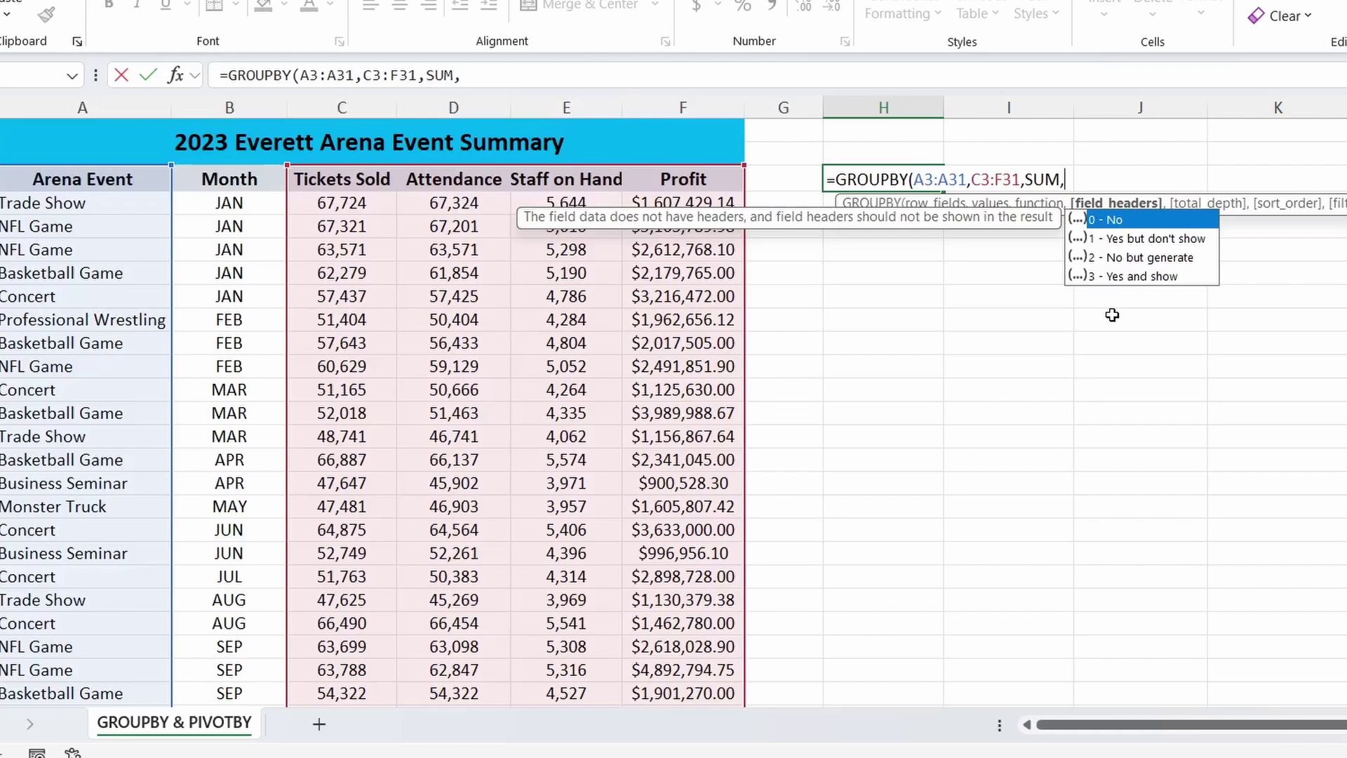
pyautogui.write('3,')
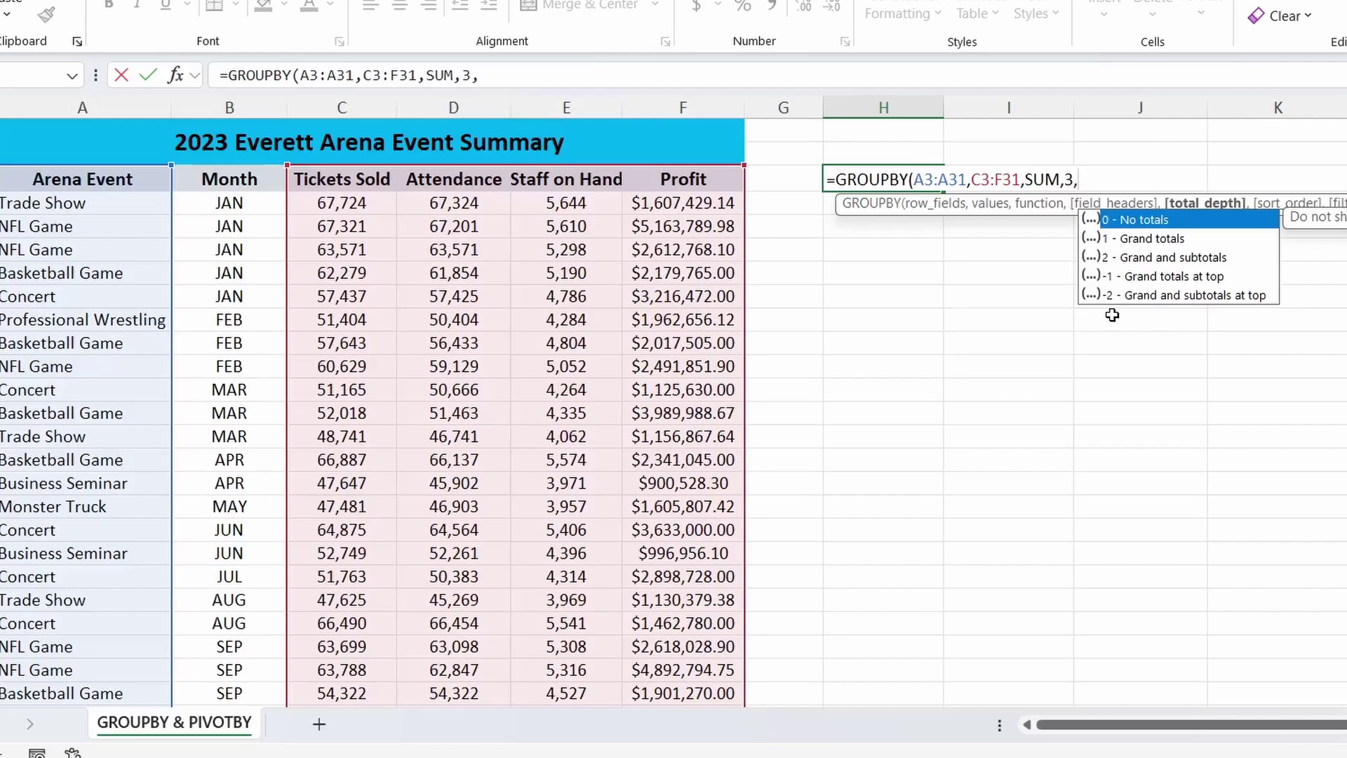
pyautogui.write(',')
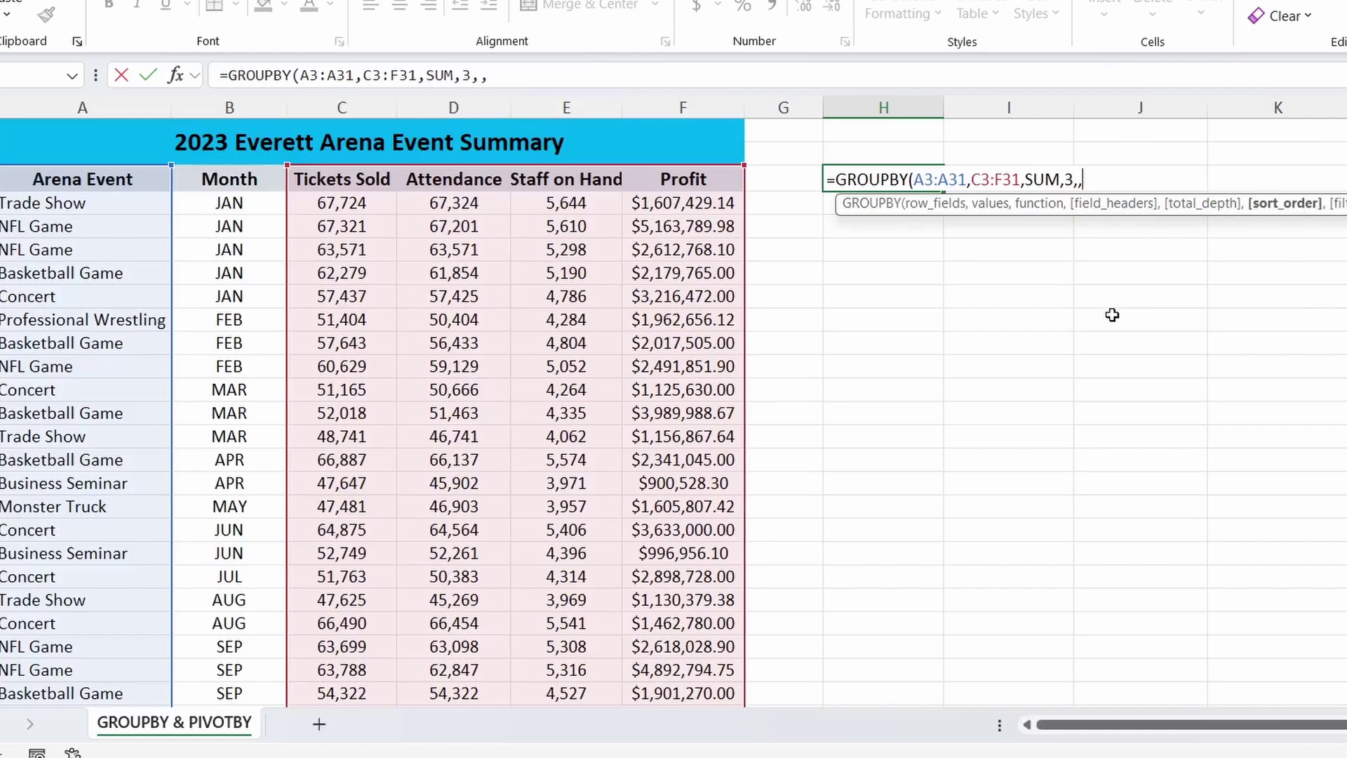
pyautogui.write(',')
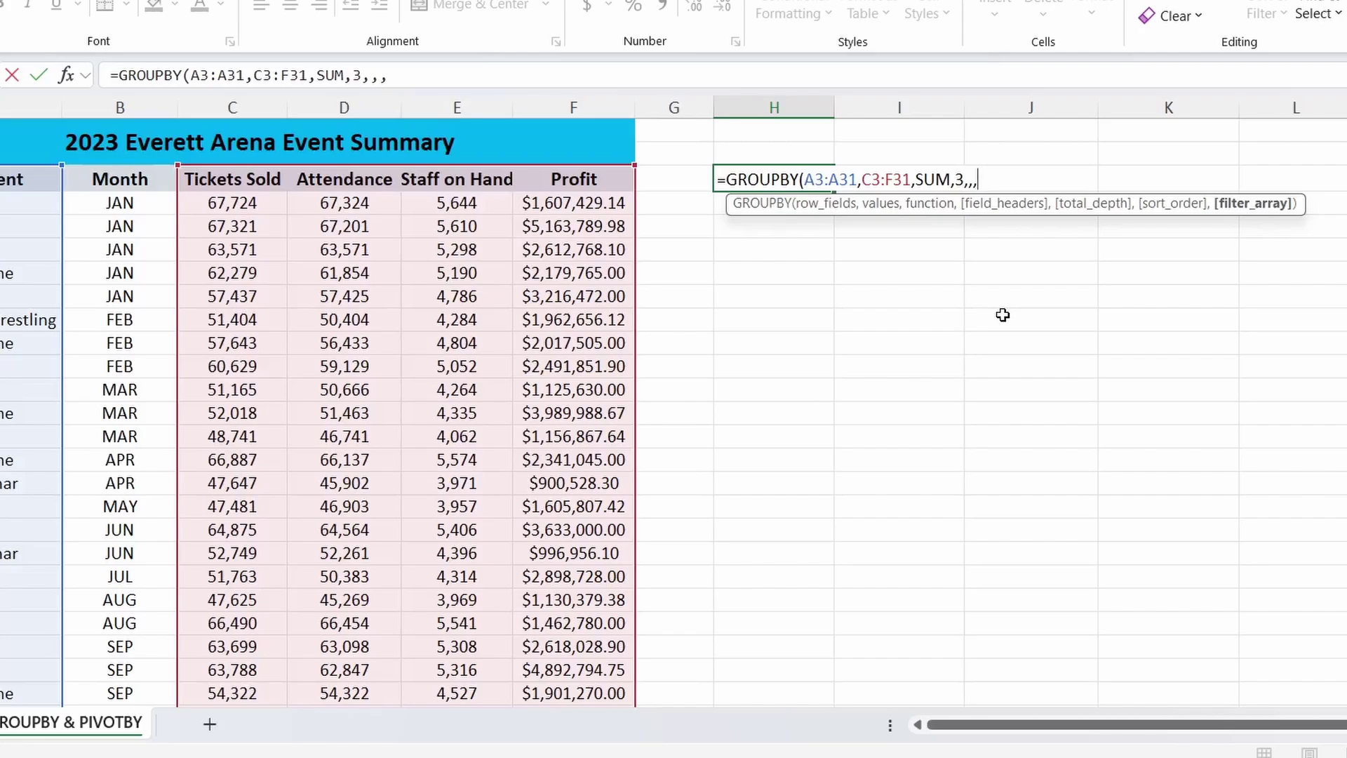
pyautogui.press('BackSpace')
pyautogui.press('BackSpace')
pyautogui.press('BackSpace')
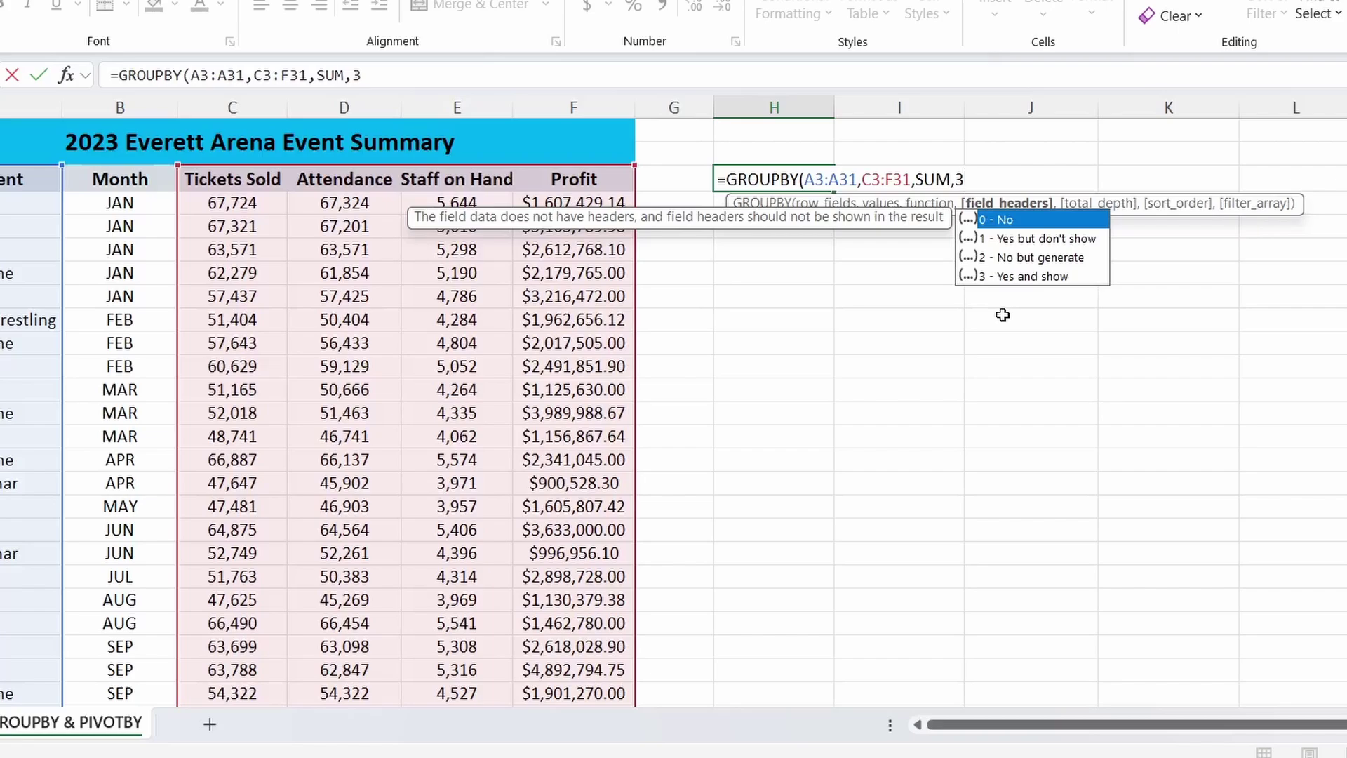
# - Close and enter the formula =GROUPBY(A3:A31,C3:F31,SUM,3) in H3
pyautogui.write(')')
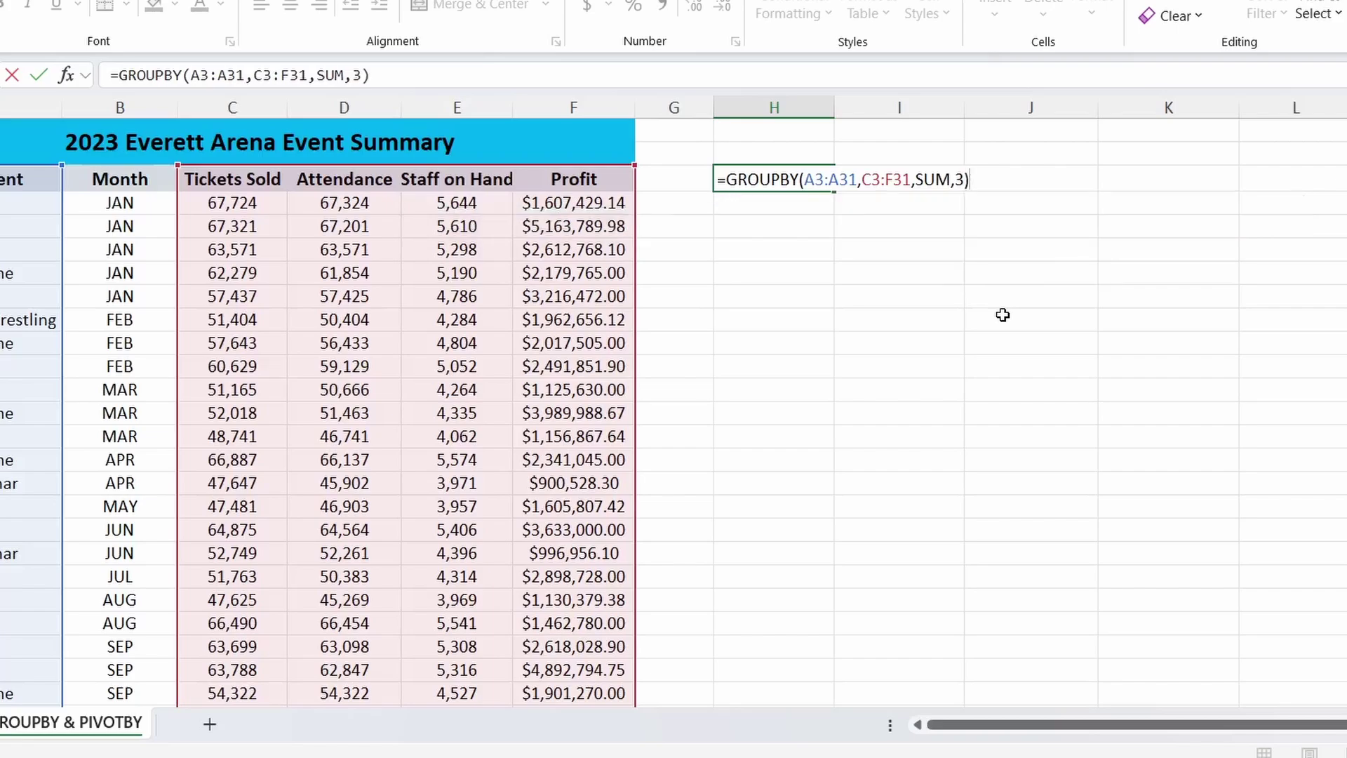
pyautogui.press('Return')
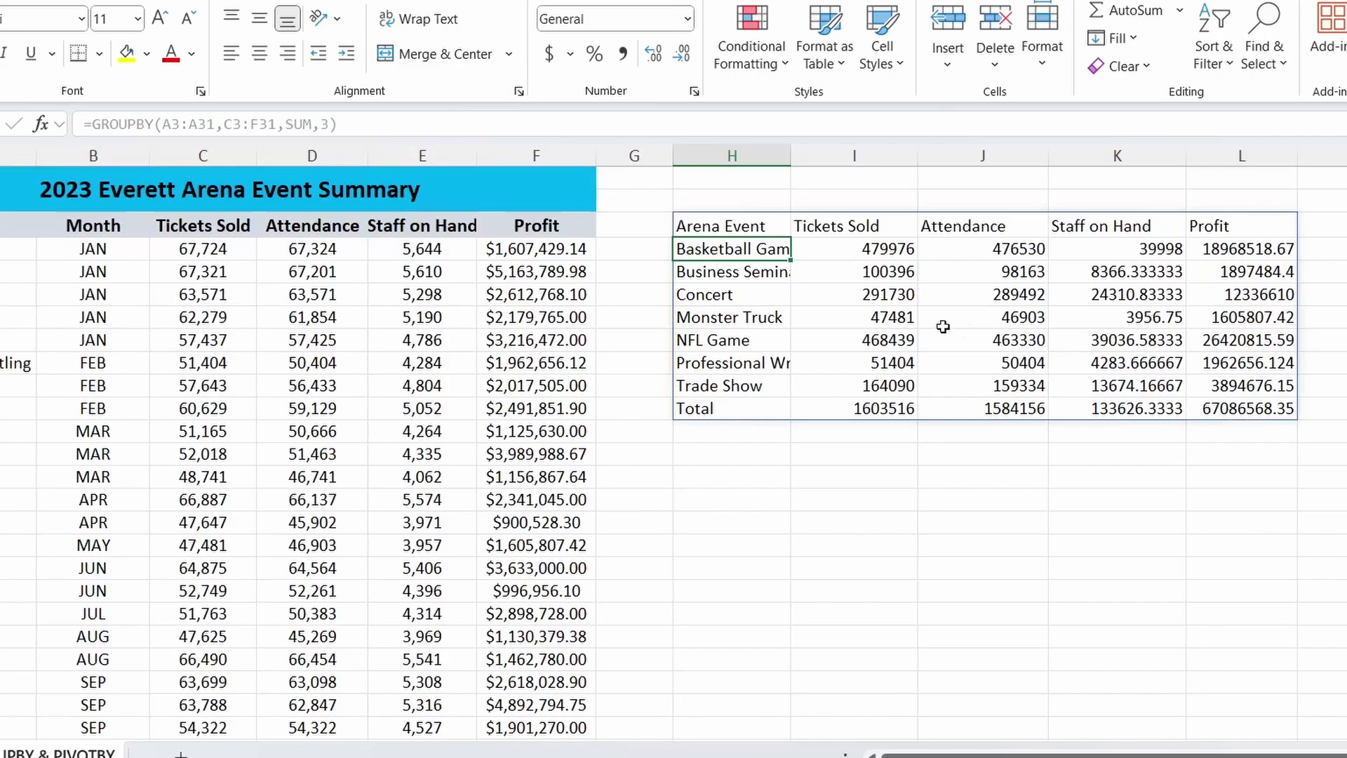
# - Add a total depth of -1 to the H3 GROUPBY formula so the grand totals appear above the groups
pyautogui.click(721, 226)
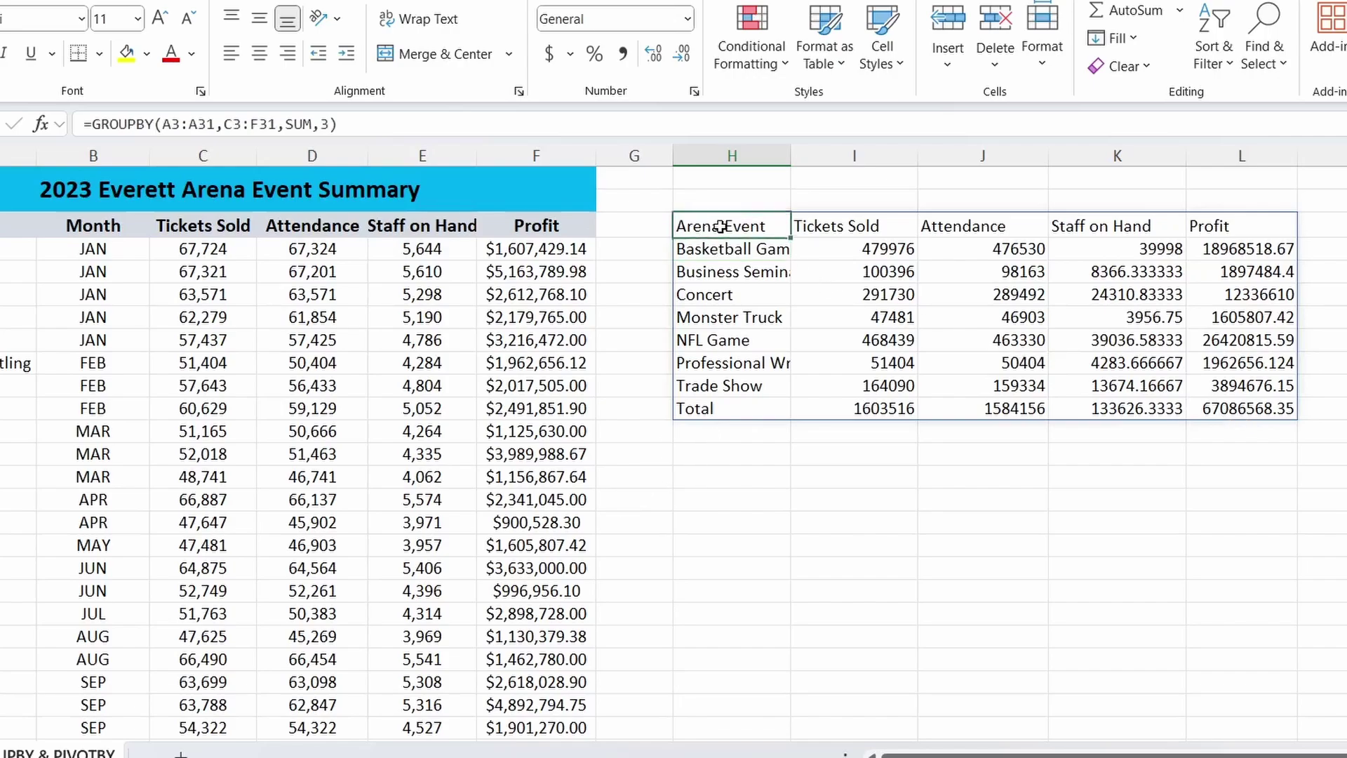
pyautogui.click(331, 124)
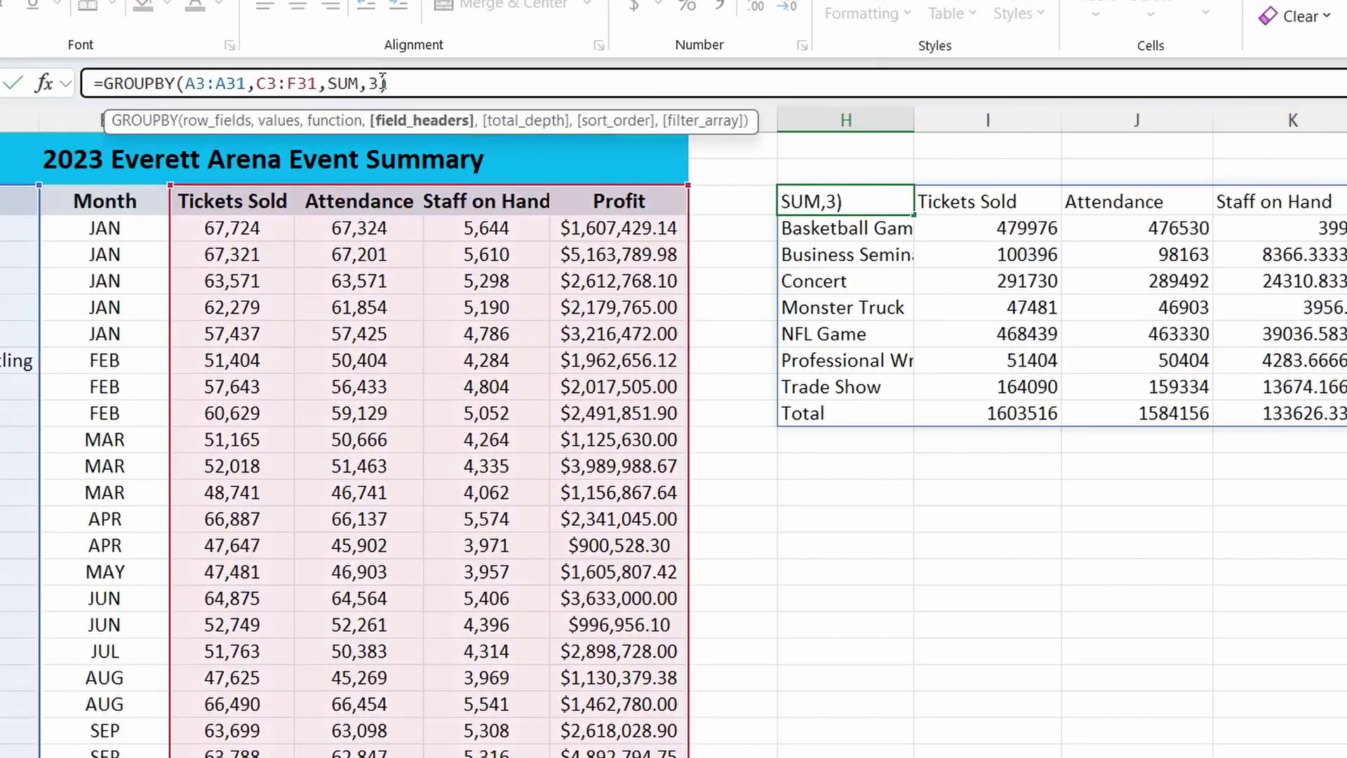
pyautogui.write(',')
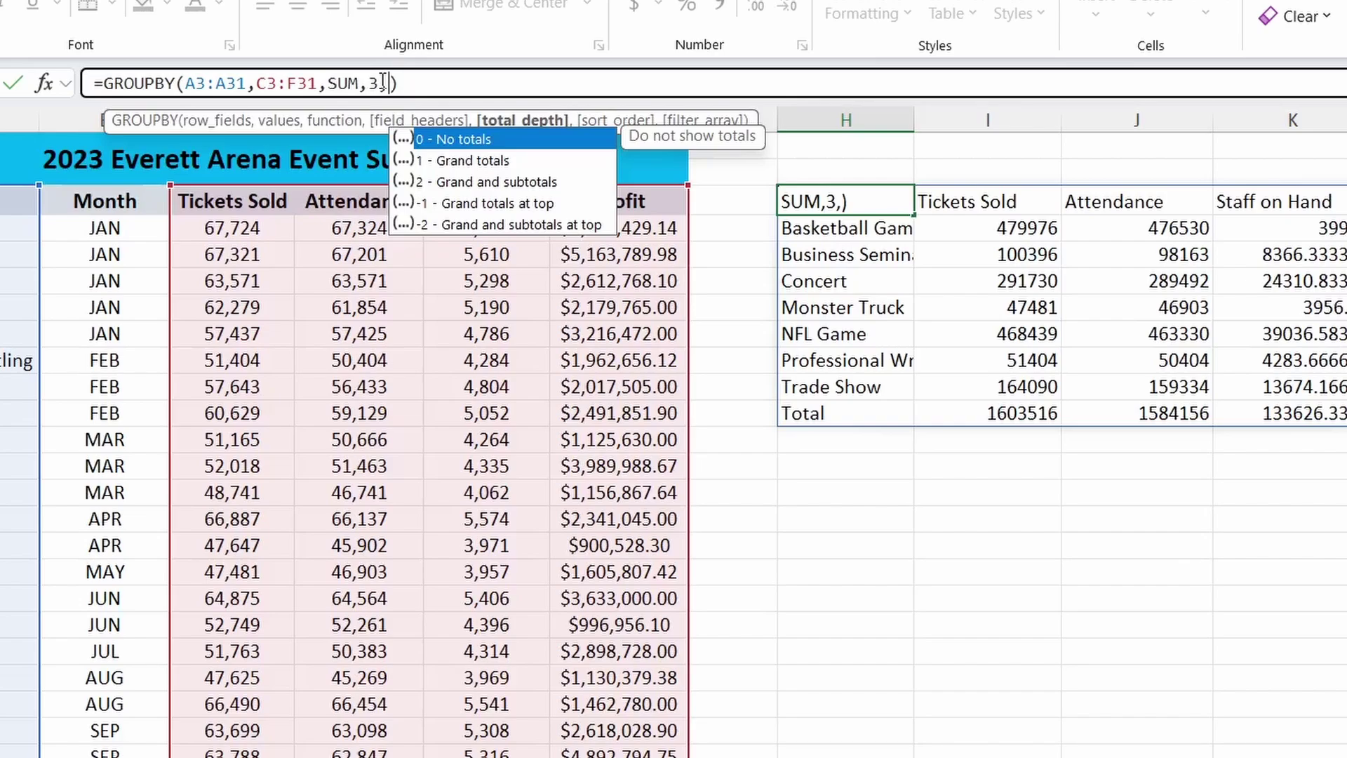
pyautogui.write('-1')
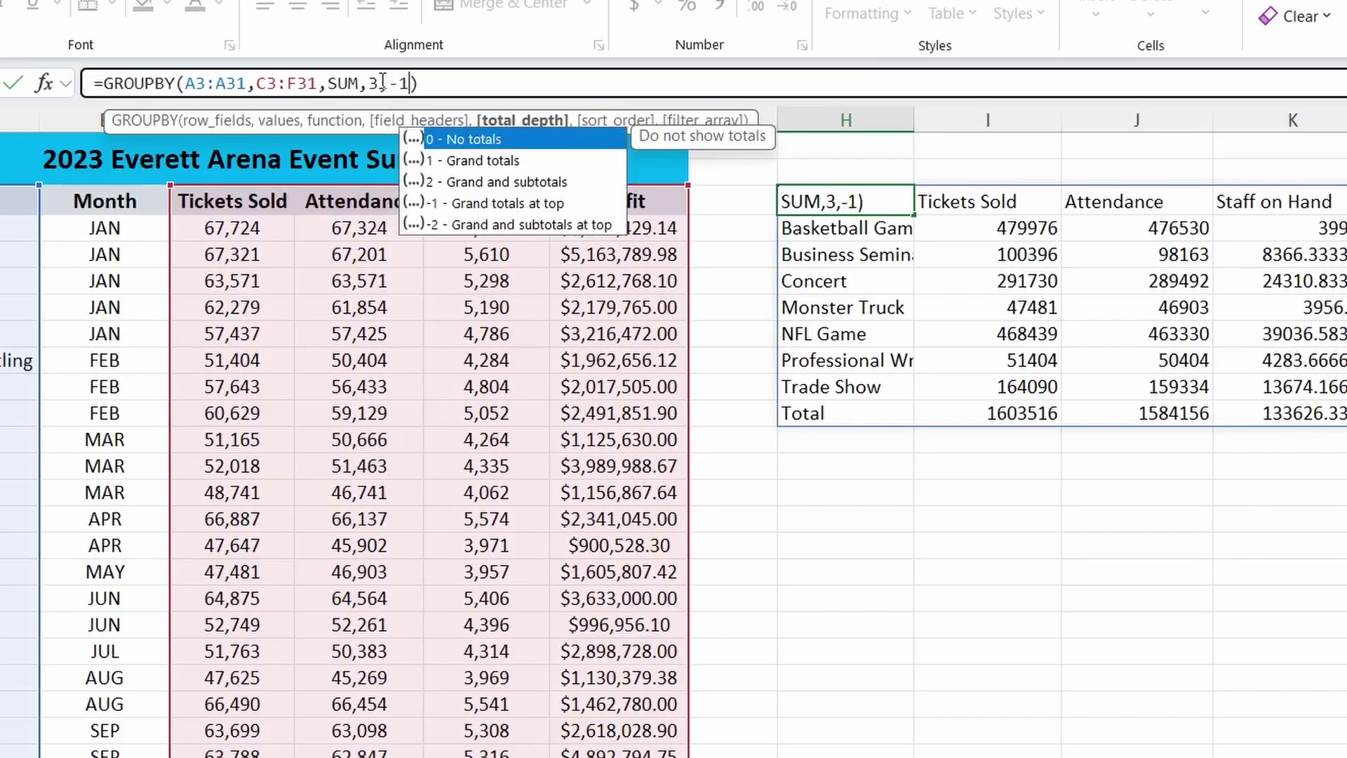
pyautogui.press('Return')
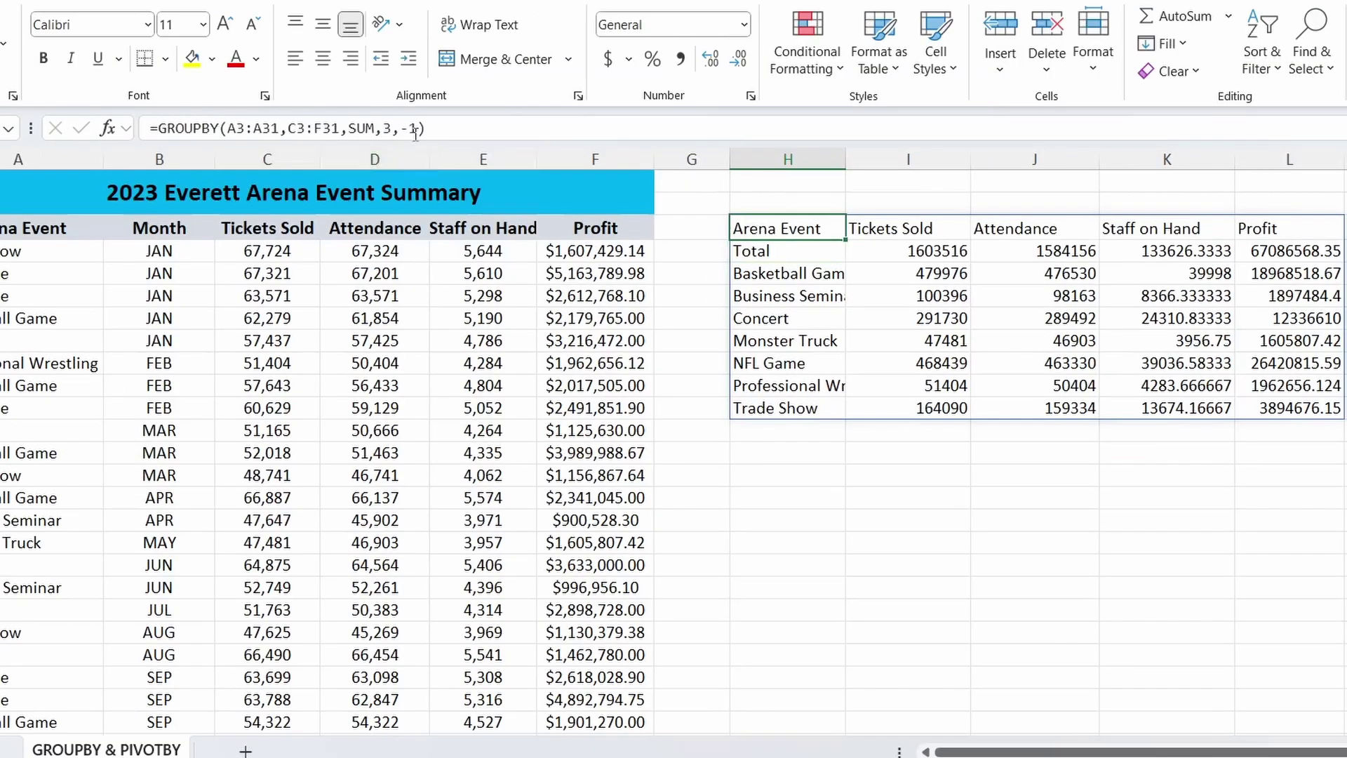
# - Set the total depth argument of the H3 GROUPBY formula to 0 for no totals
pyautogui.click(405, 83)
pyautogui.press('BackSpace')
pyautogui.press('BackSpace')
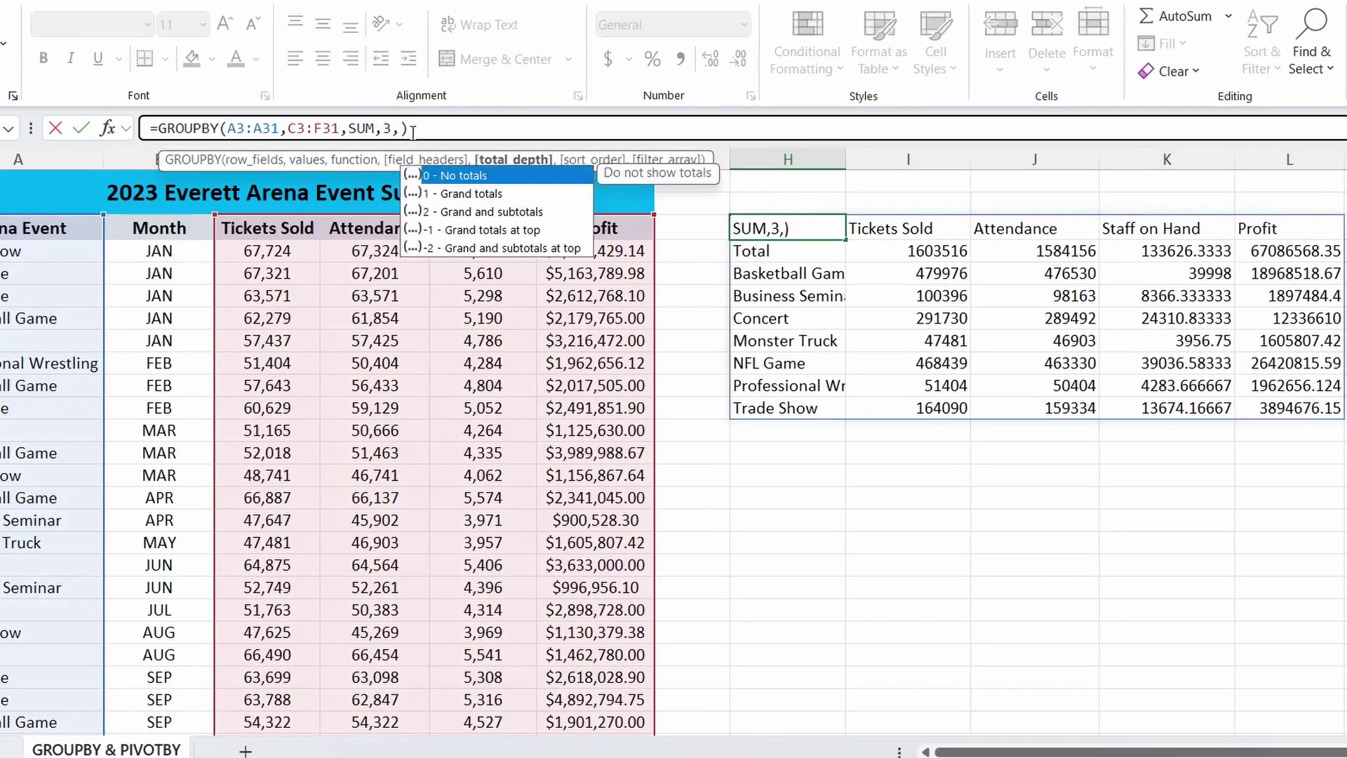
pyautogui.write('0')
pyautogui.press('Return')
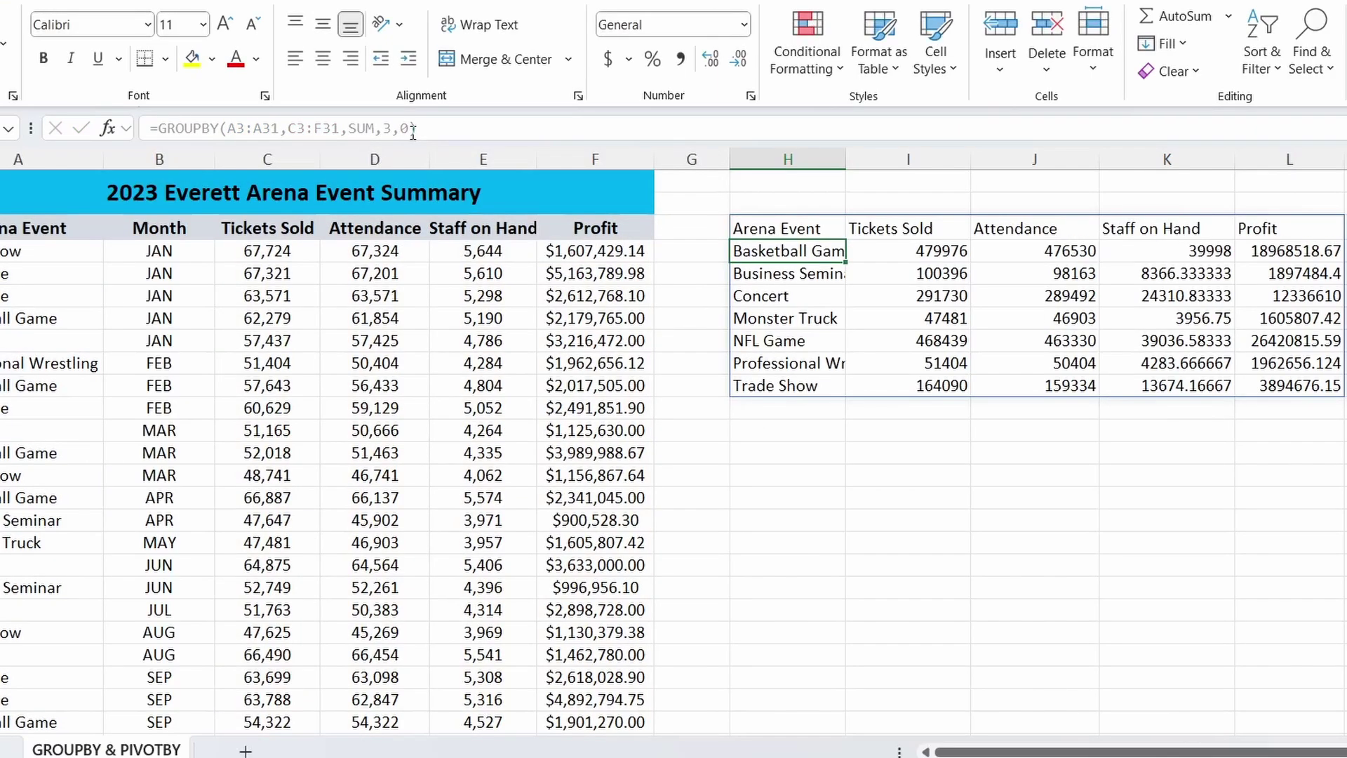
# - Change the aggregation function in the H3 GROUPBY formula to MAX
pyautogui.click(777, 228)
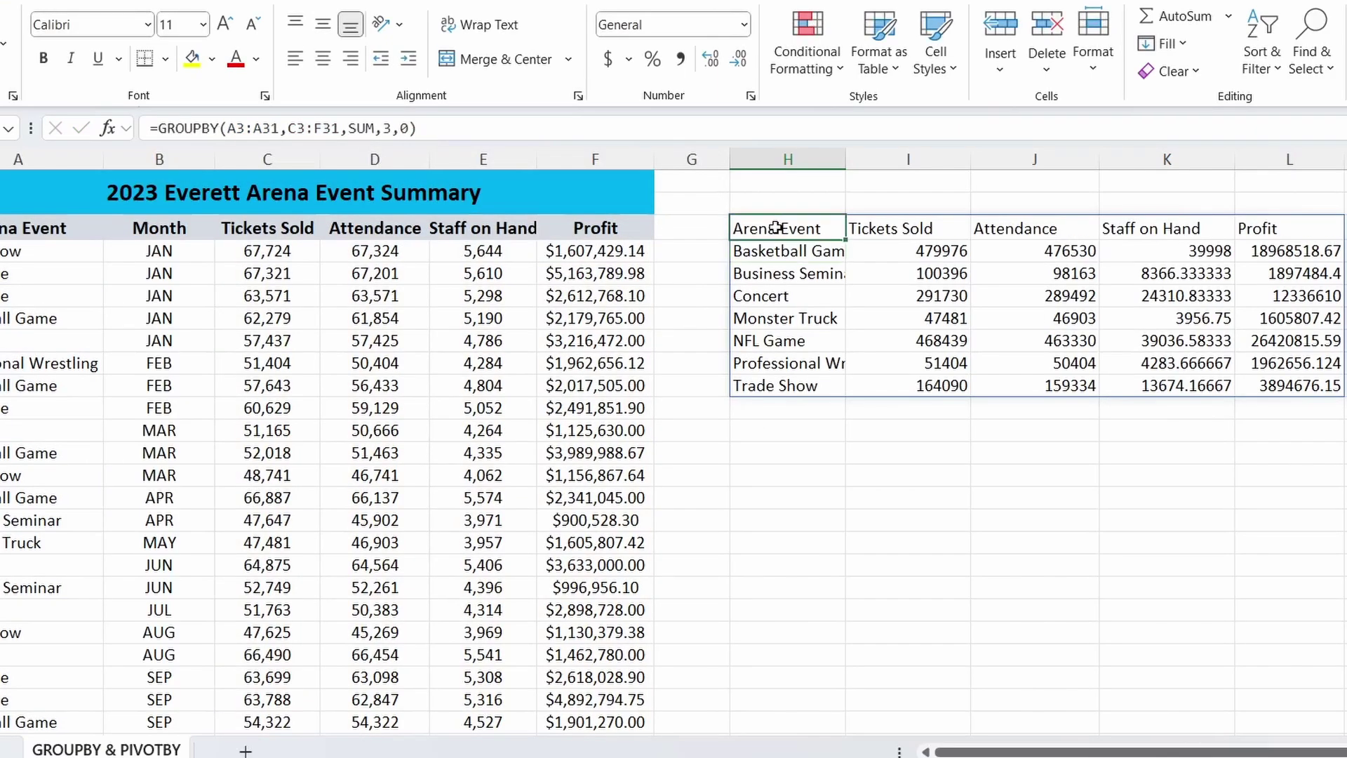
pyautogui.doubleClick(361, 128)
pyautogui.press('BackSpace')
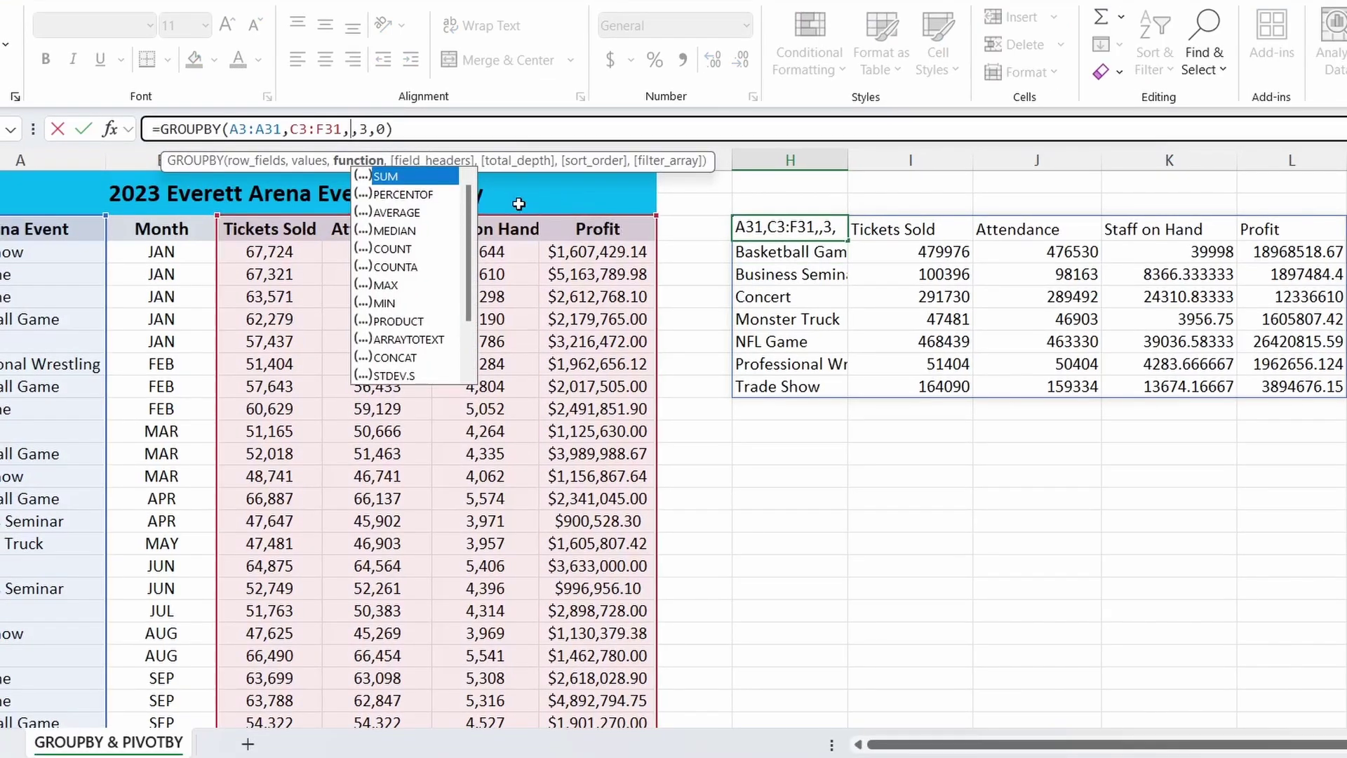
pyautogui.click(412, 284)
pyautogui.doubleClick(412, 284)
pyautogui.press('Return')
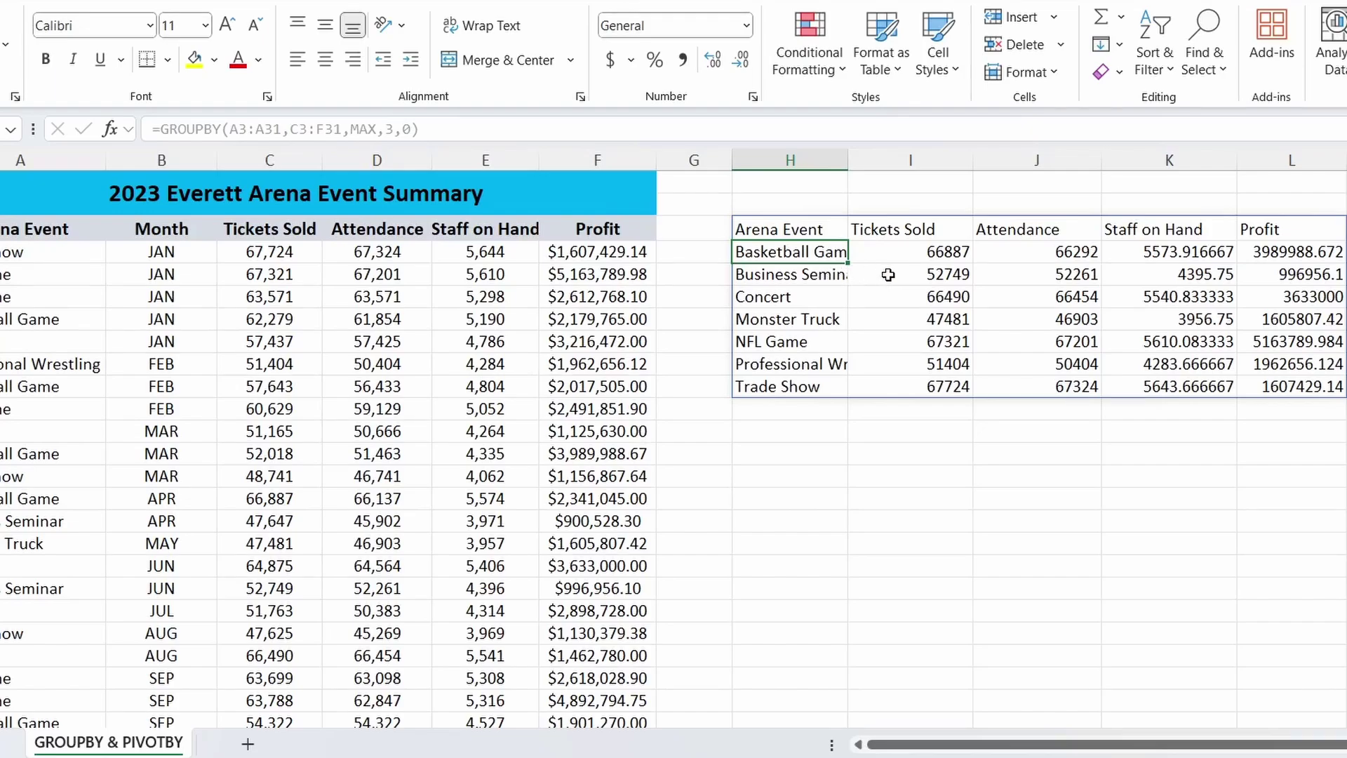
# - Change the aggregation function in the H3 GROUPBY formula to COUNT
pyautogui.click(368, 129)
pyautogui.doubleClick(368, 129)
pyautogui.press('BackSpace')
pyautogui.write('COUNT')
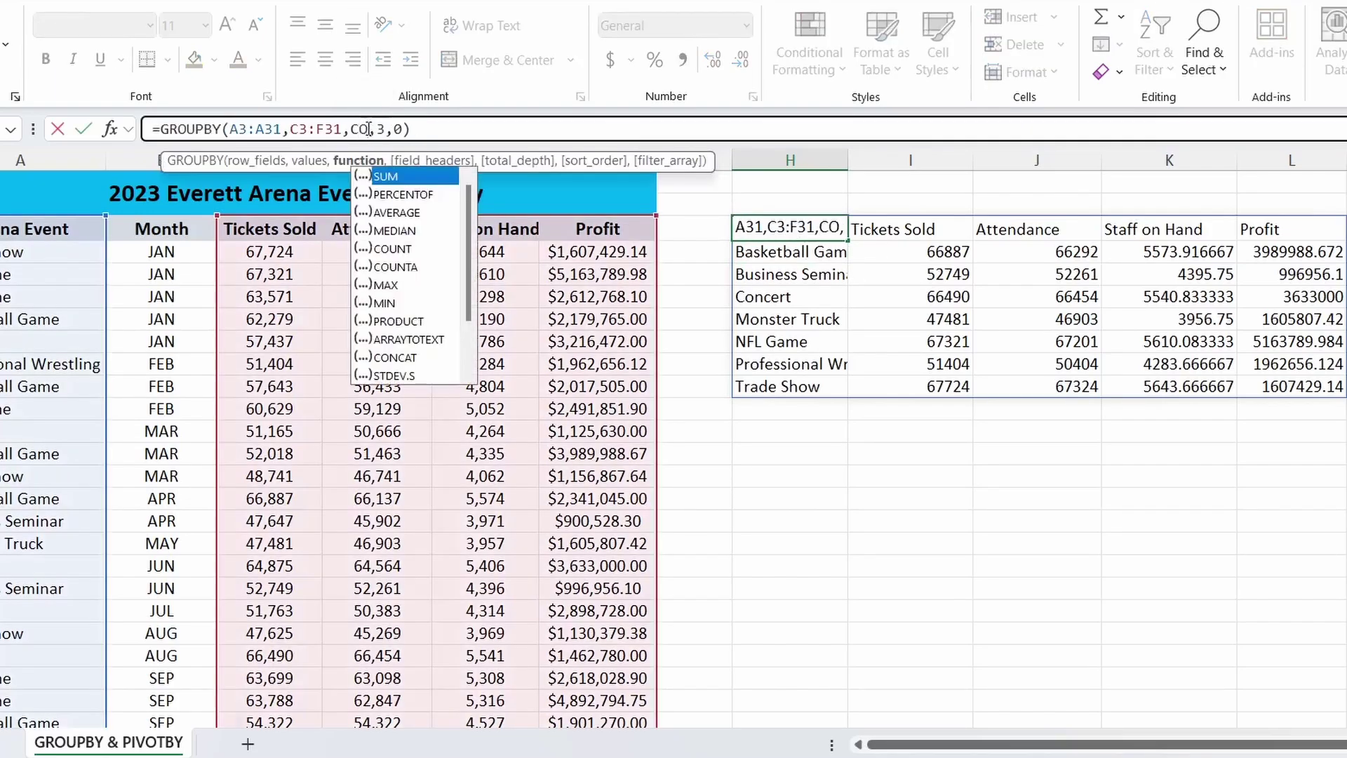
pyautogui.press('Return')
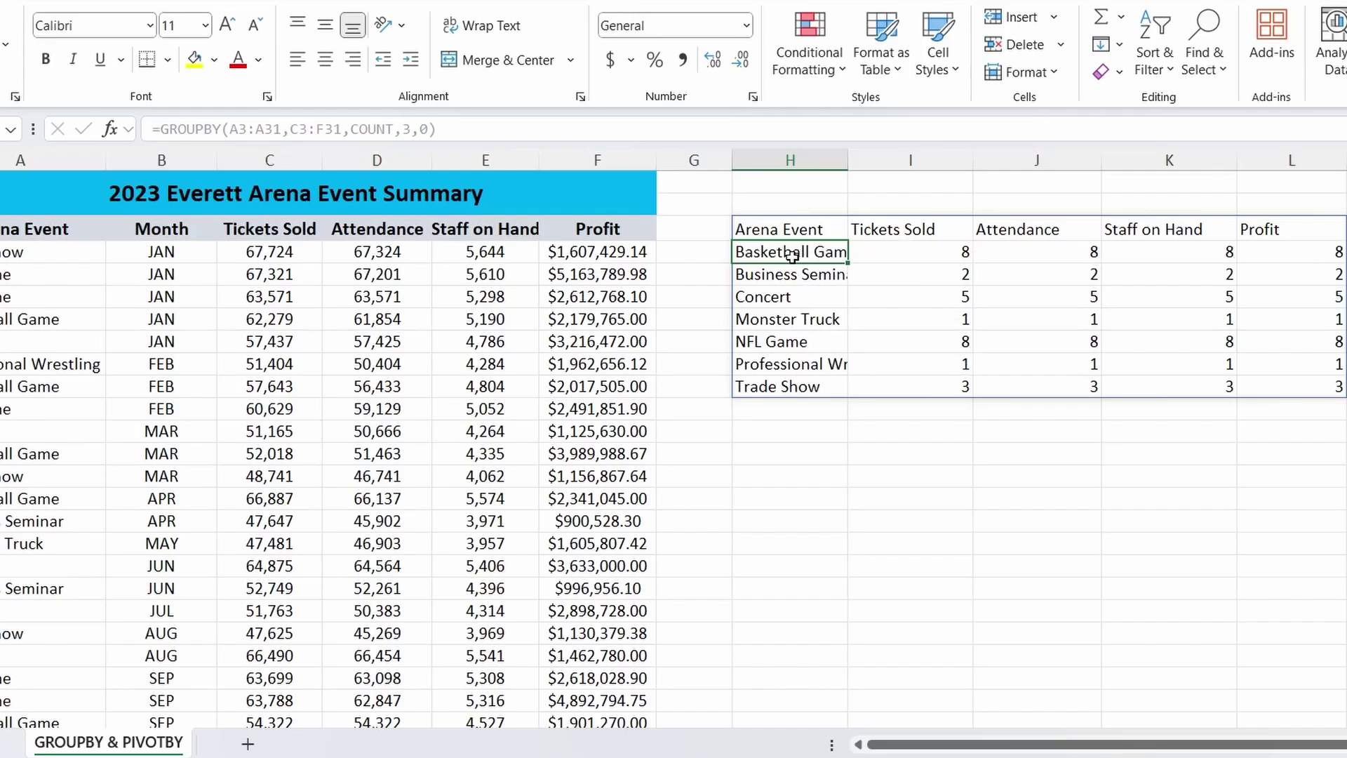
# - Autofit column H to its event names and set the GROUPBY function in H3 to SUM
pyautogui.doubleClick(852, 162)
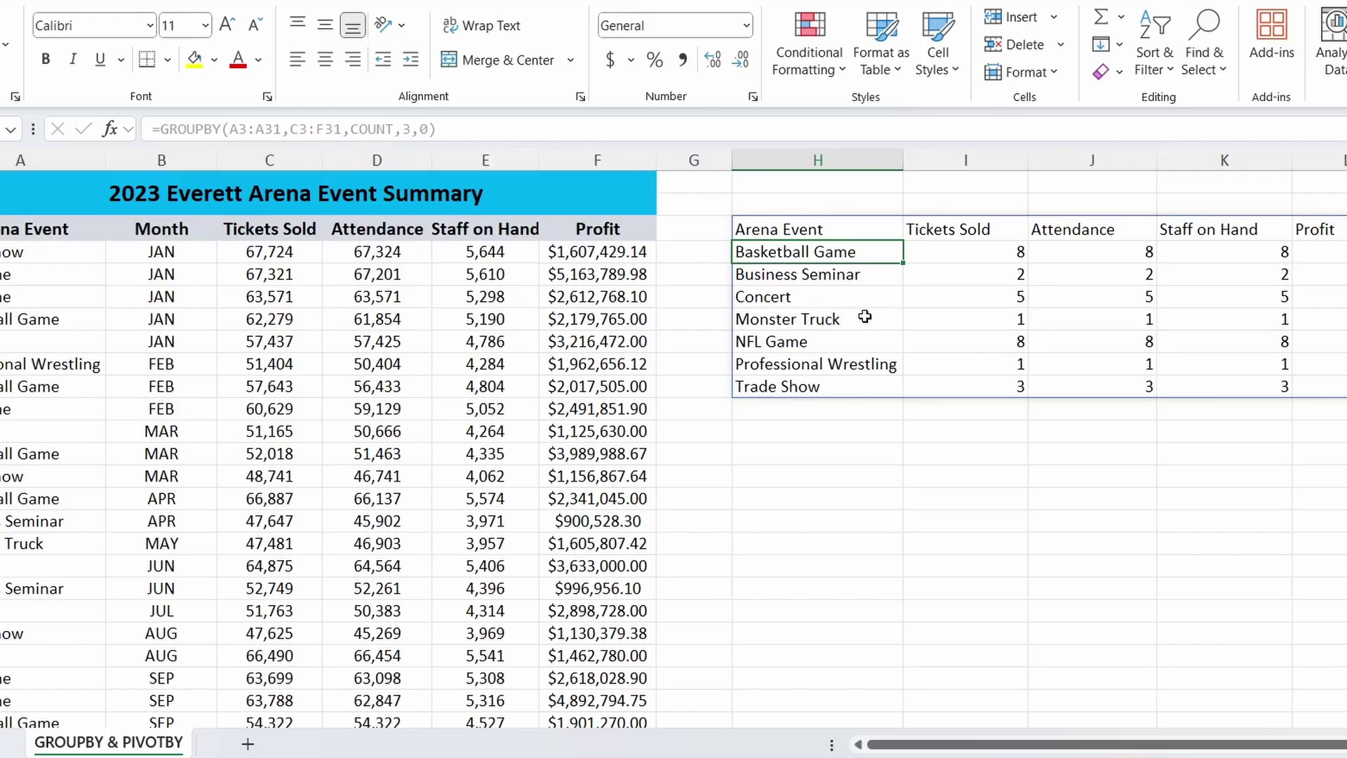
pyautogui.click(379, 130)
pyautogui.doubleClick(385, 128)
pyautogui.press('BackSpace')
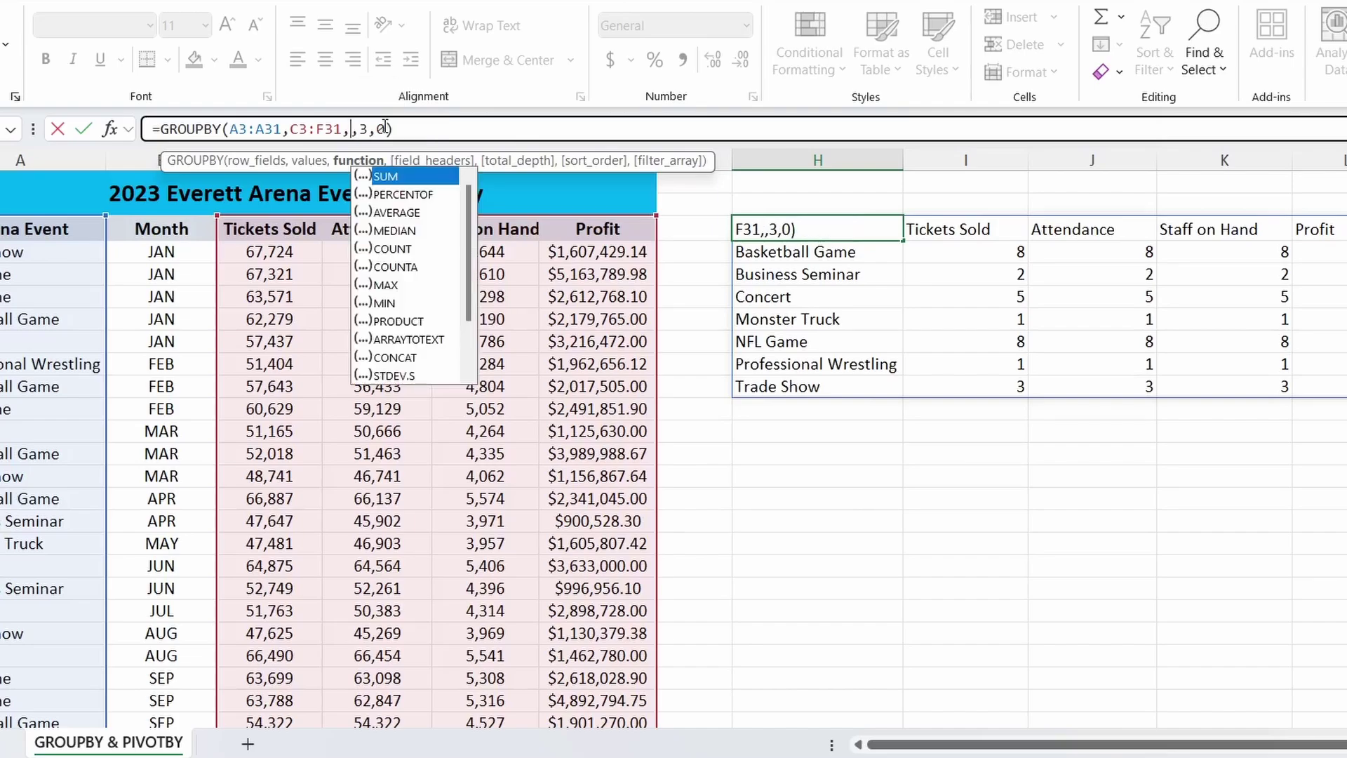
pyautogui.write('SUM')
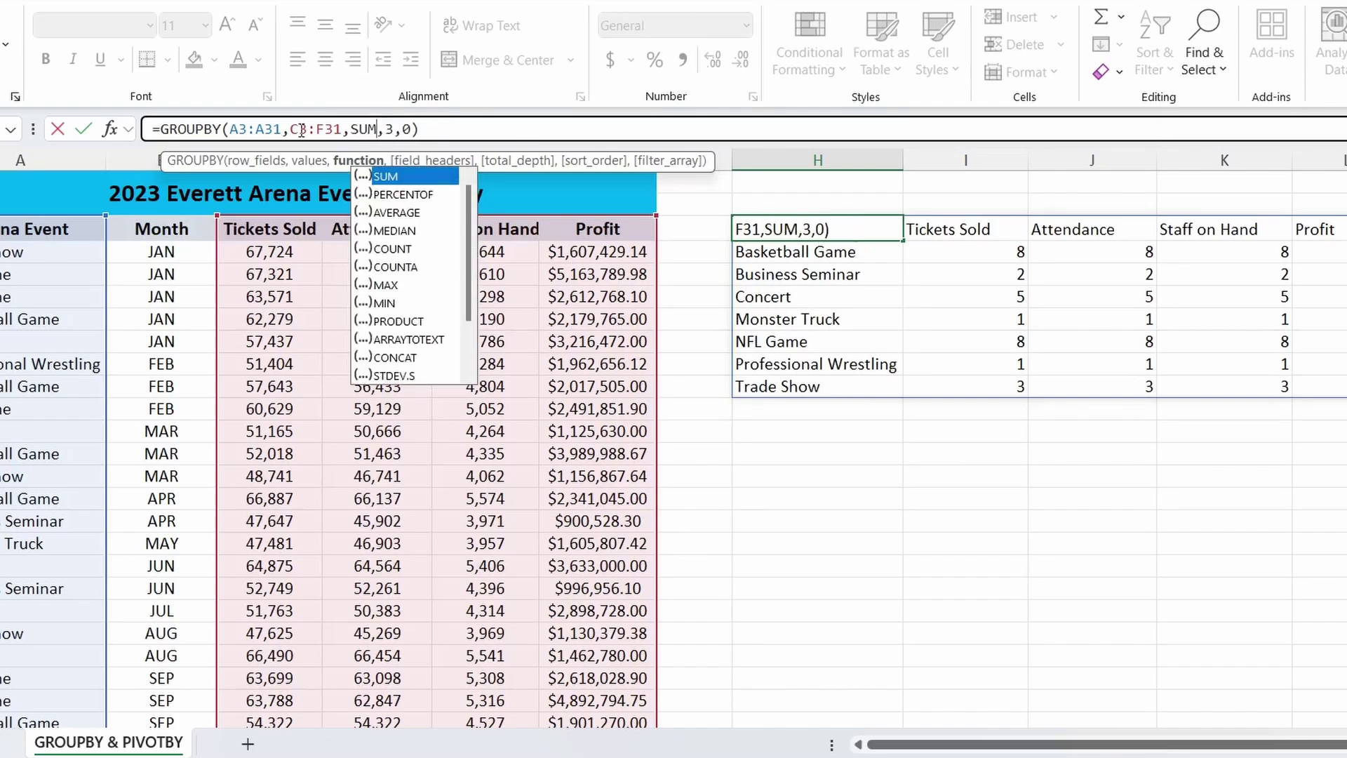
# - Narrow the values range in the GROUPBY formula to the Profit column, F3:F31
pyautogui.click(301, 129)
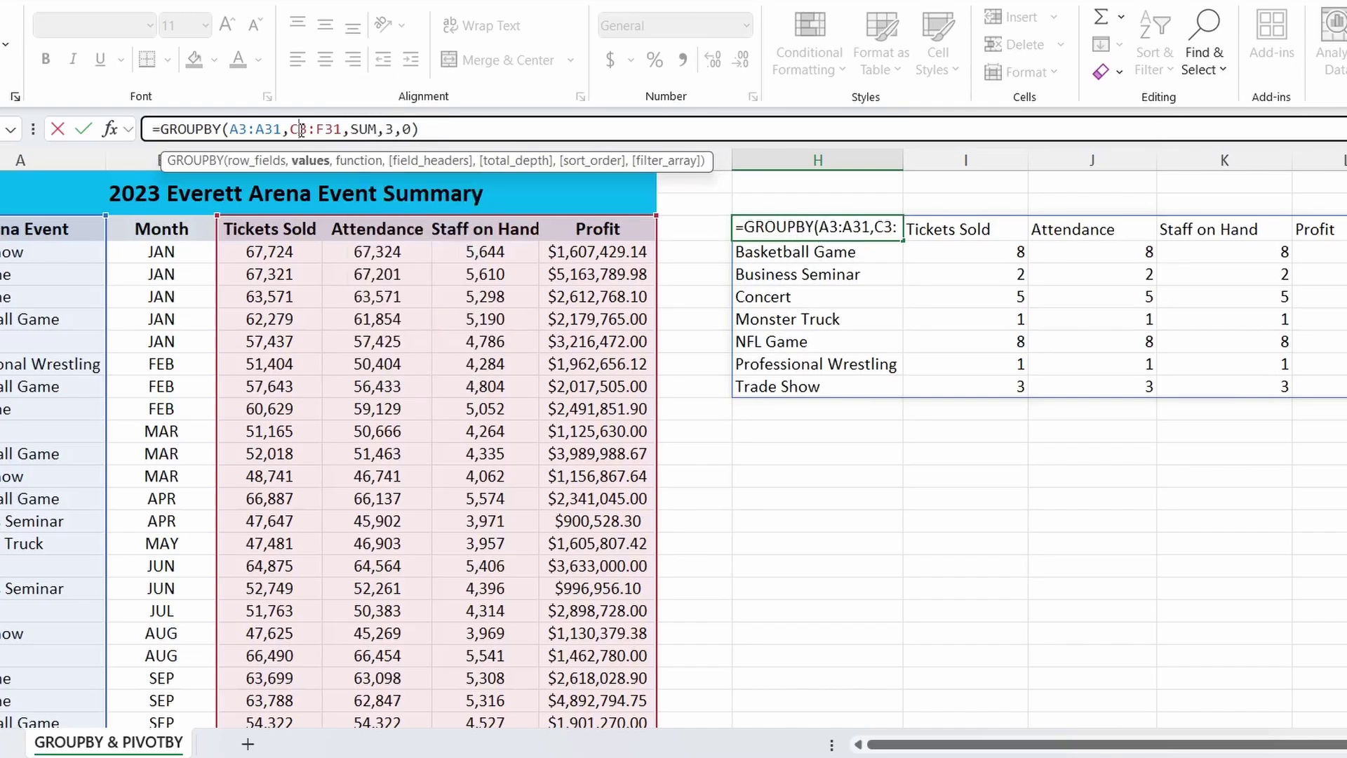
pyautogui.press('BackSpace')
pyautogui.write('F')
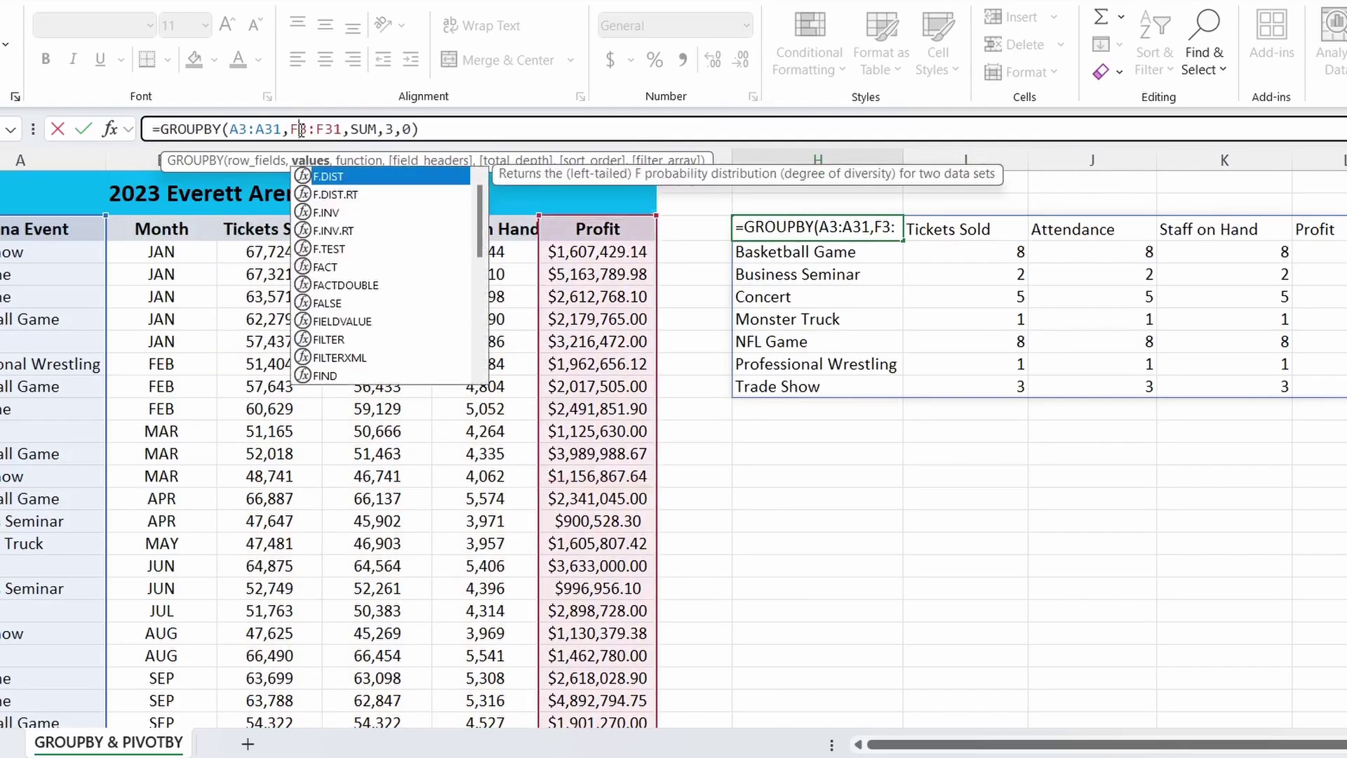
# - Add a sort order of -2 to the H3 GROUPBY formula to sort the summary by profit in descending order
pyautogui.click(415, 129)
pyautogui.write(',')
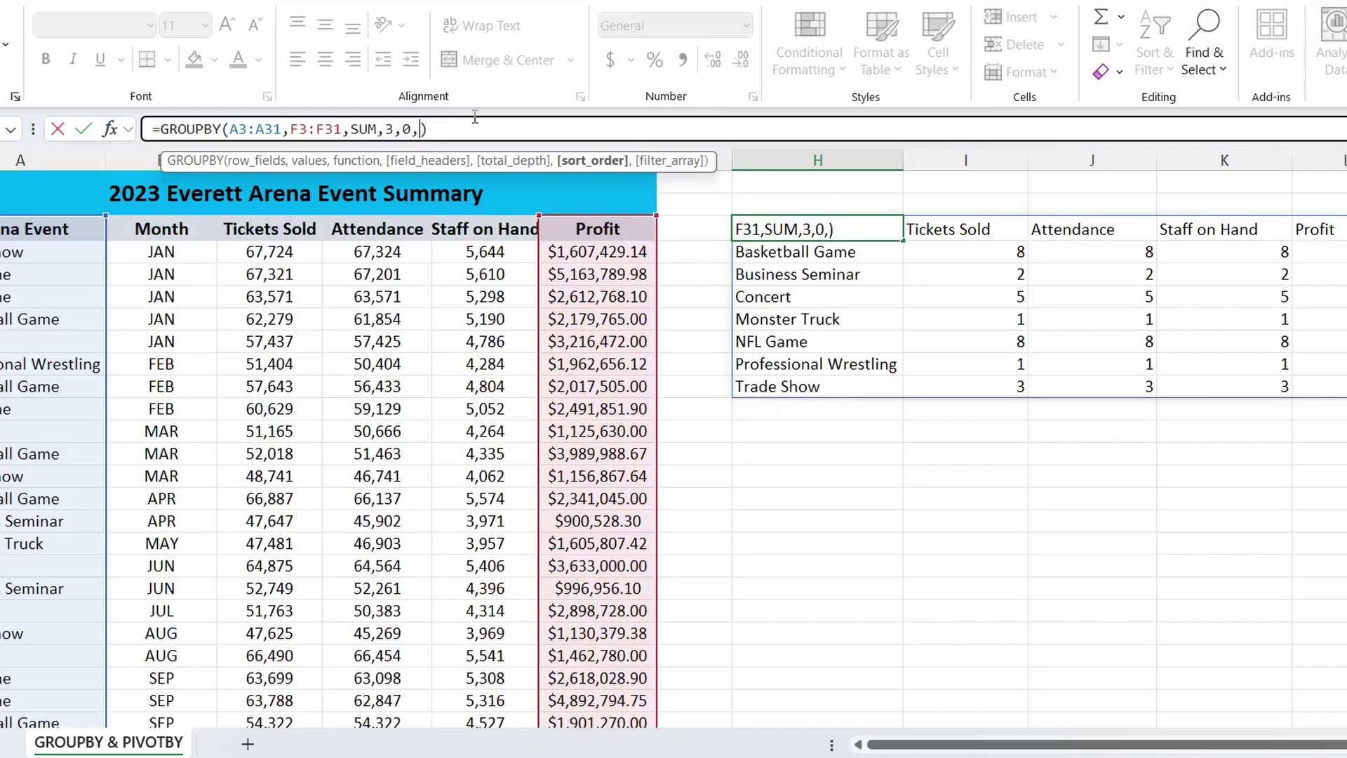
pyautogui.write('-2,')
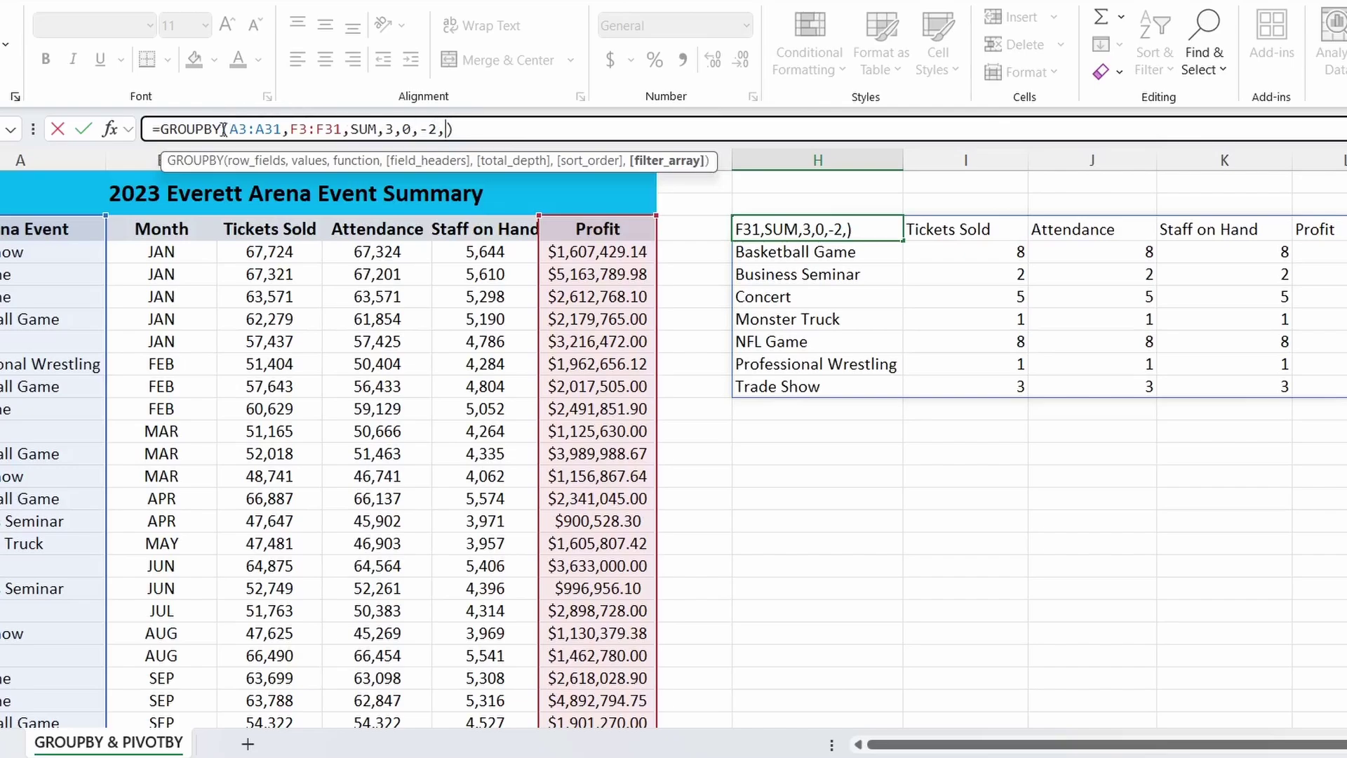
# - Add the filter A3:A31<>"Monster Truck" to the GROUPBY formula to exclude that event, and enter the formula
pyautogui.doubleClick(242, 129)
pyautogui.hotkey('ctrl', 'c')
pyautogui.click(447, 128)
pyautogui.hotkey('ctrl', 'v')
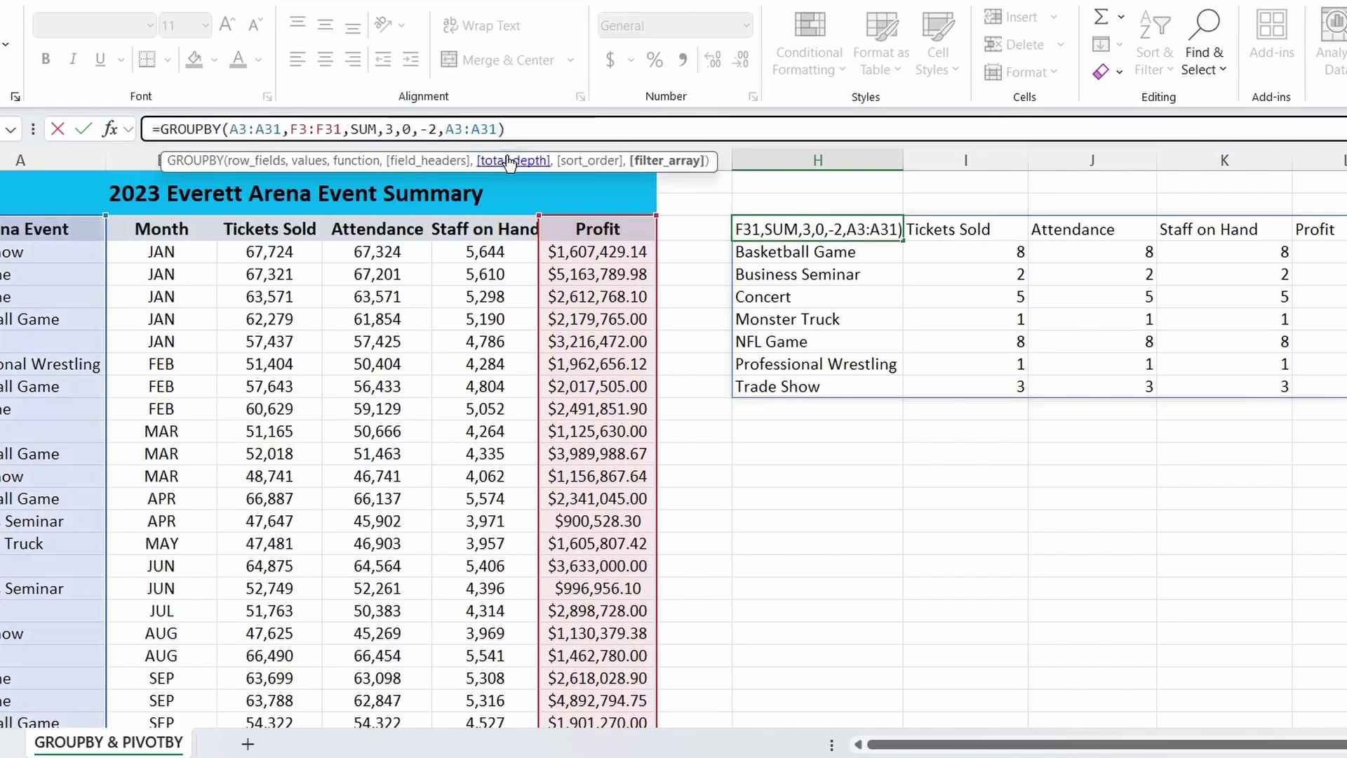
pyautogui.write('<>"')
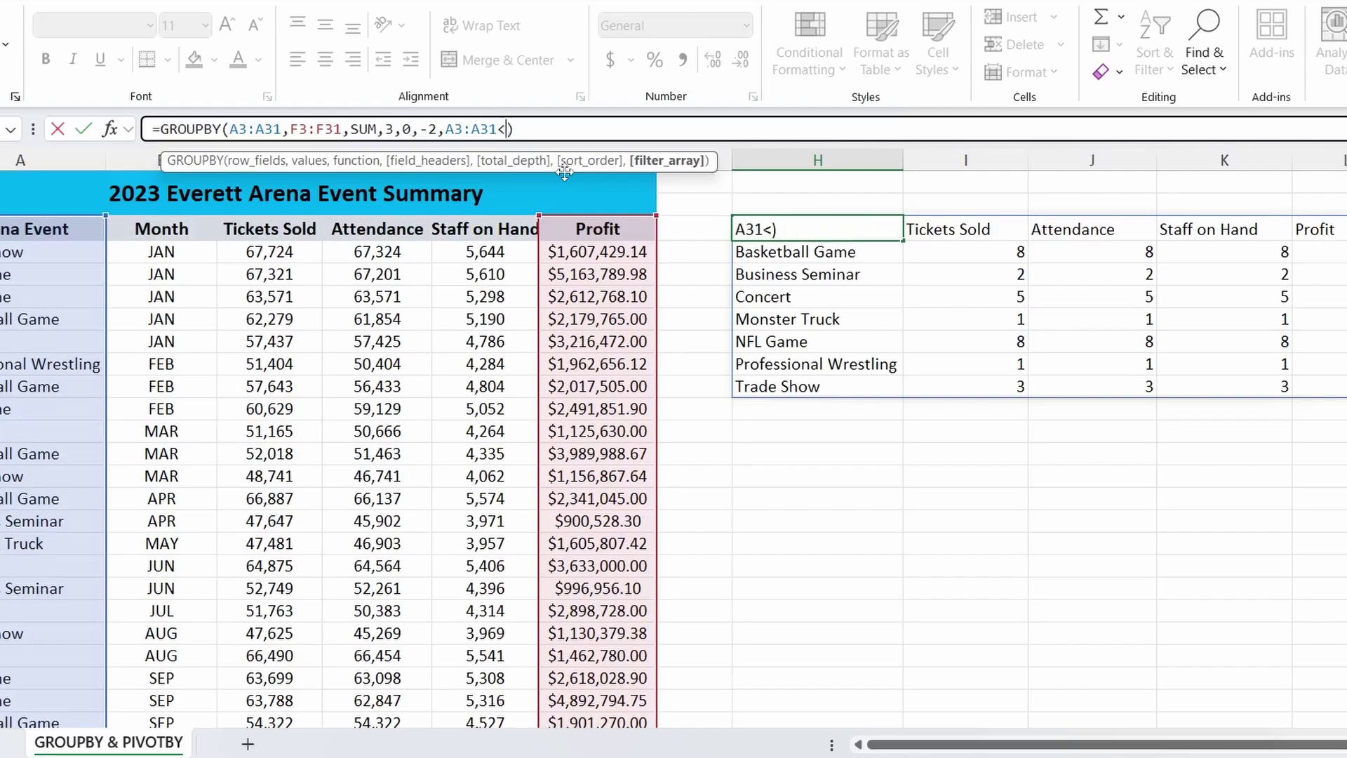
pyautogui.write('Monster Tr')
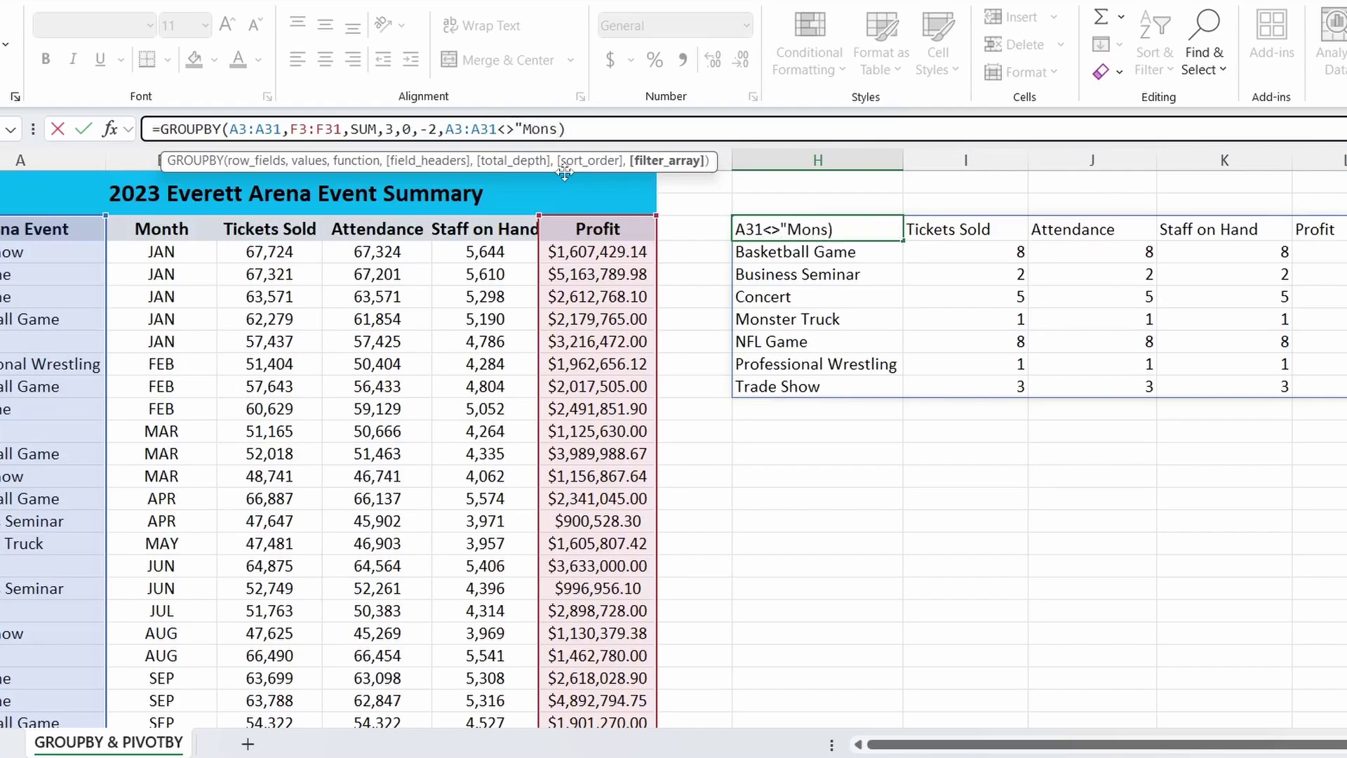
pyautogui.write('uck"')
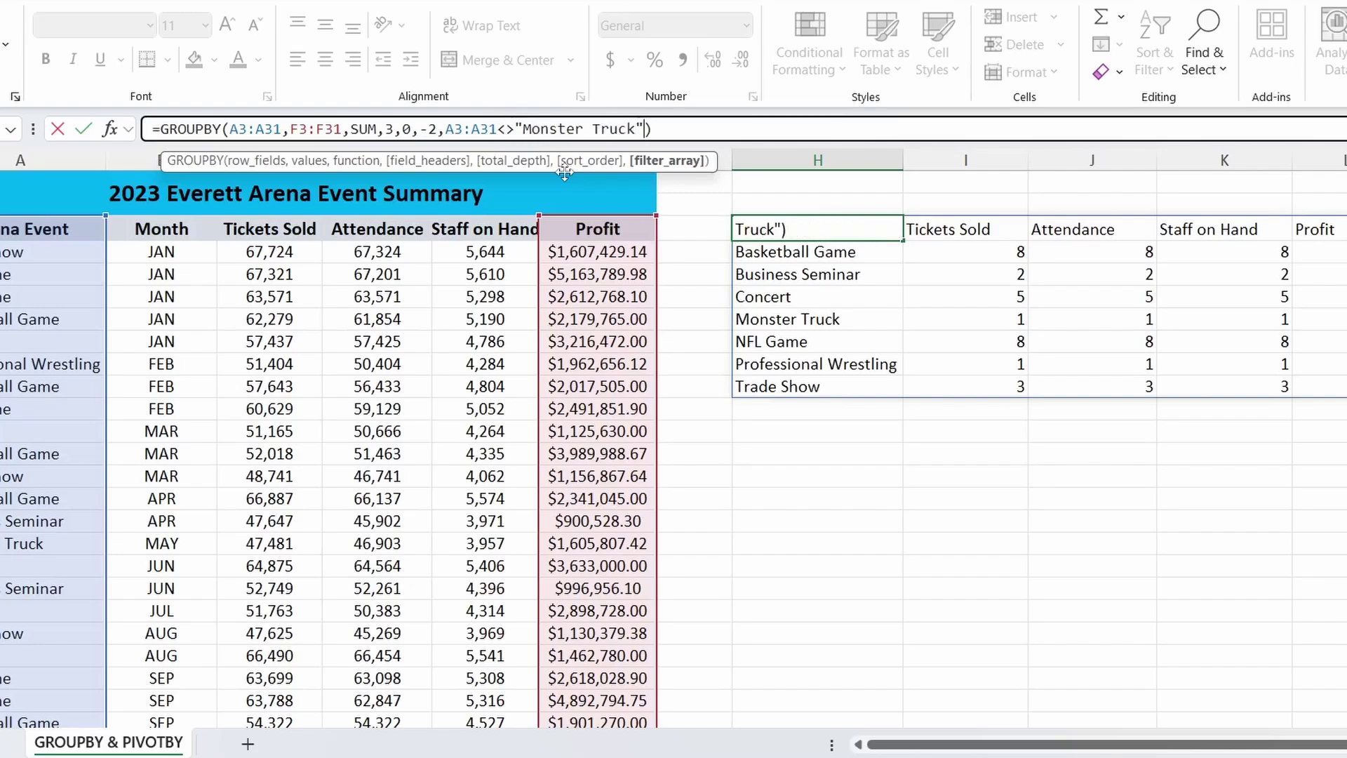
pyautogui.press('Return')
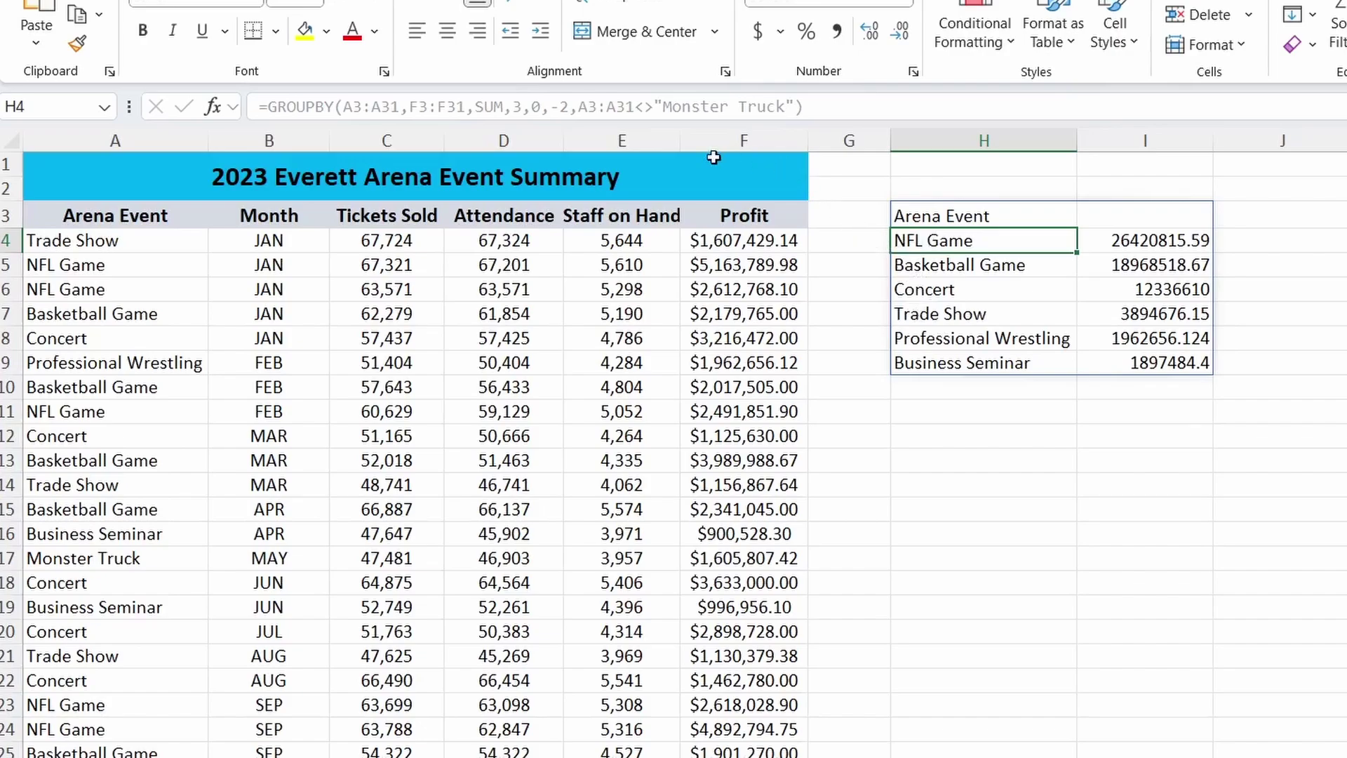
# - Remove the total depth value of 0 from the H3 GROUPBY formula, leaving that argument empty
pyautogui.click(949, 219)
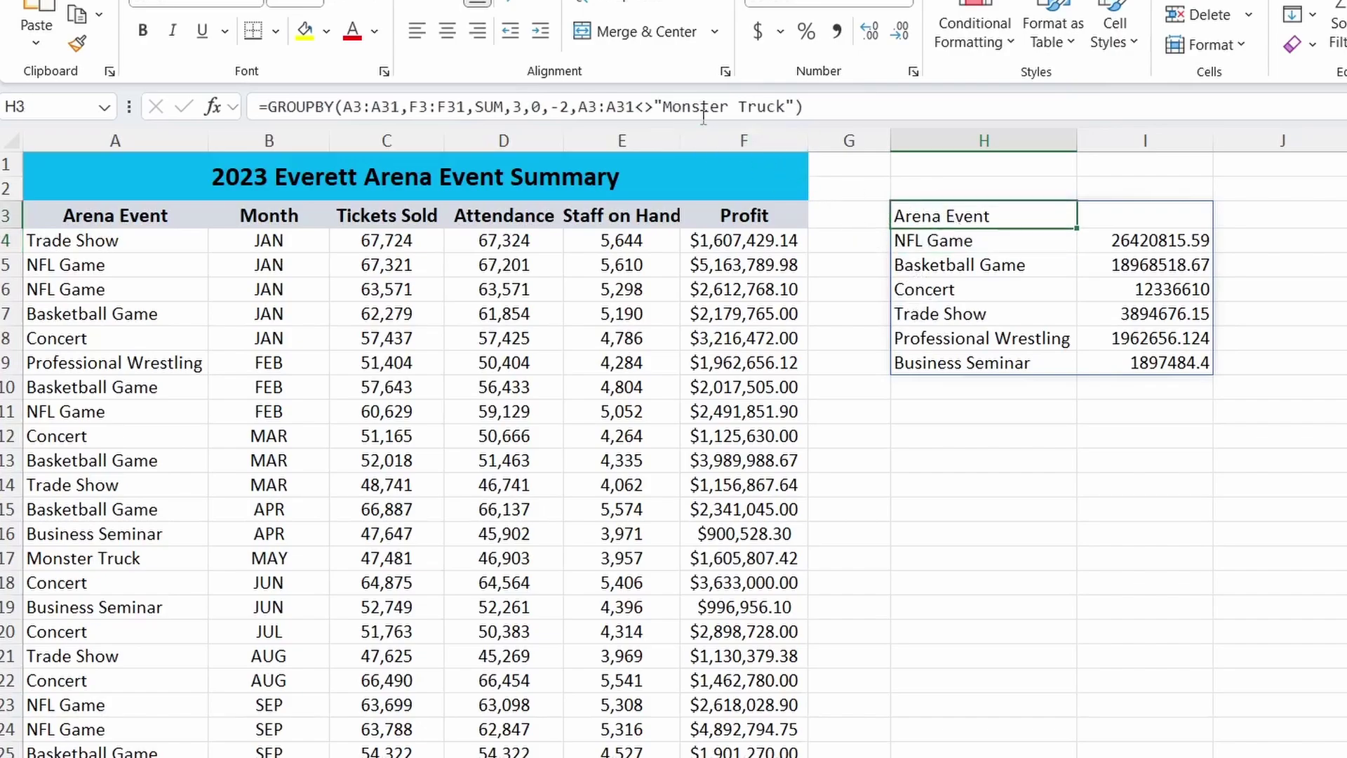
pyautogui.click(546, 113)
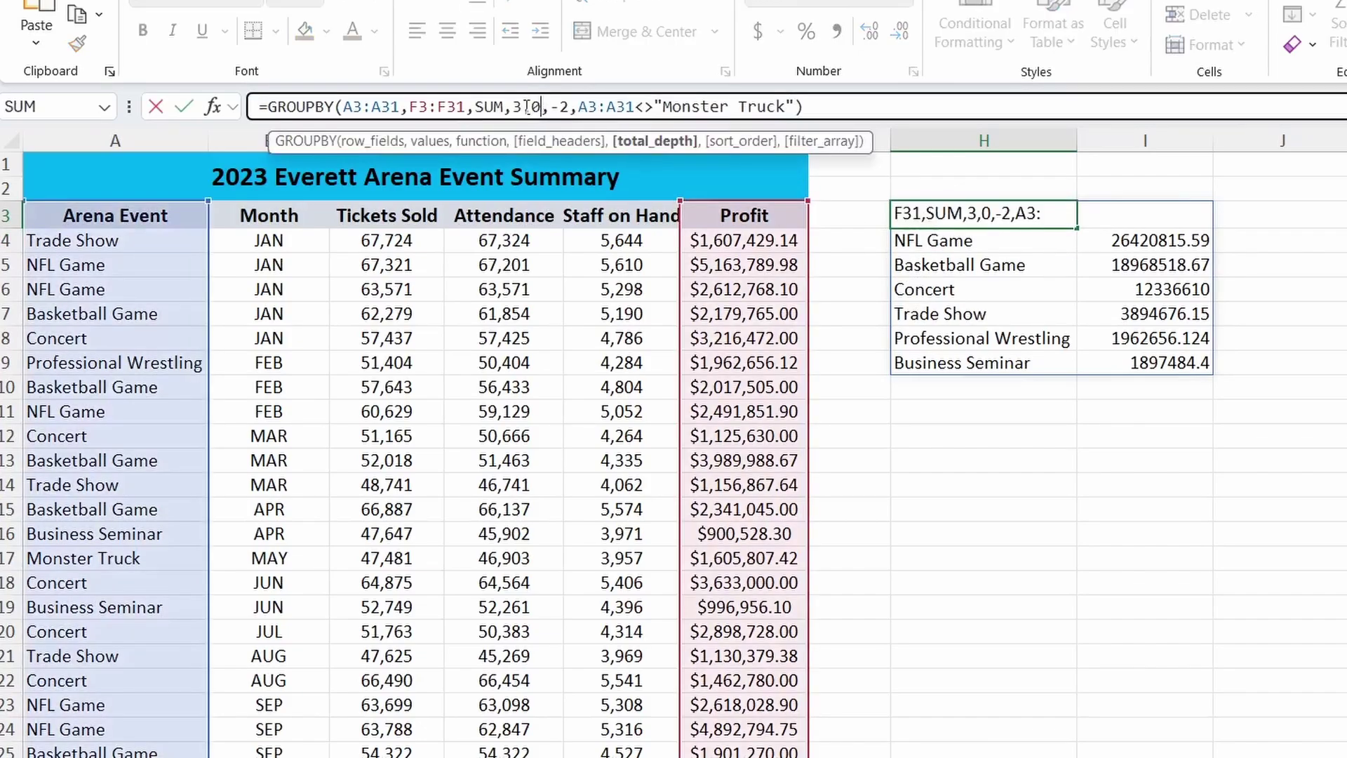
pyautogui.press('BackSpace')
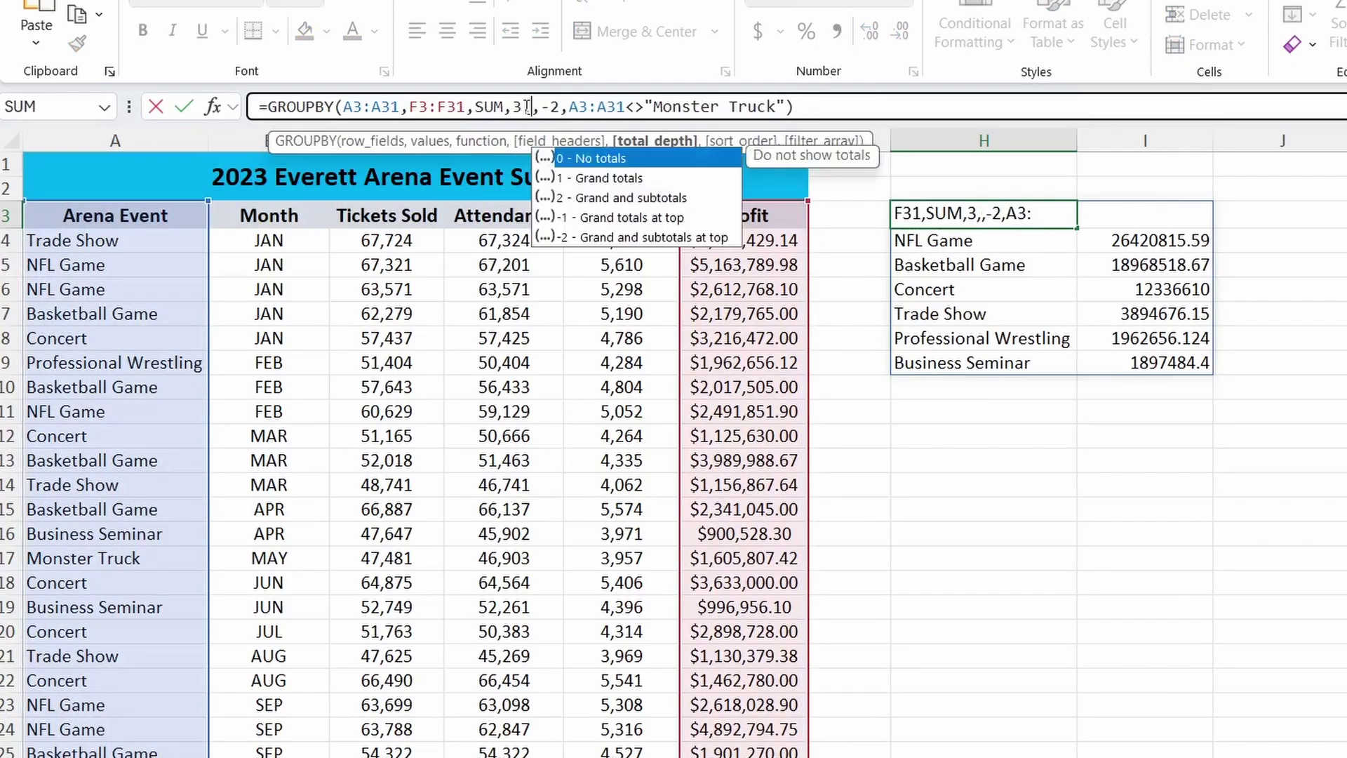
pyautogui.press('Return')
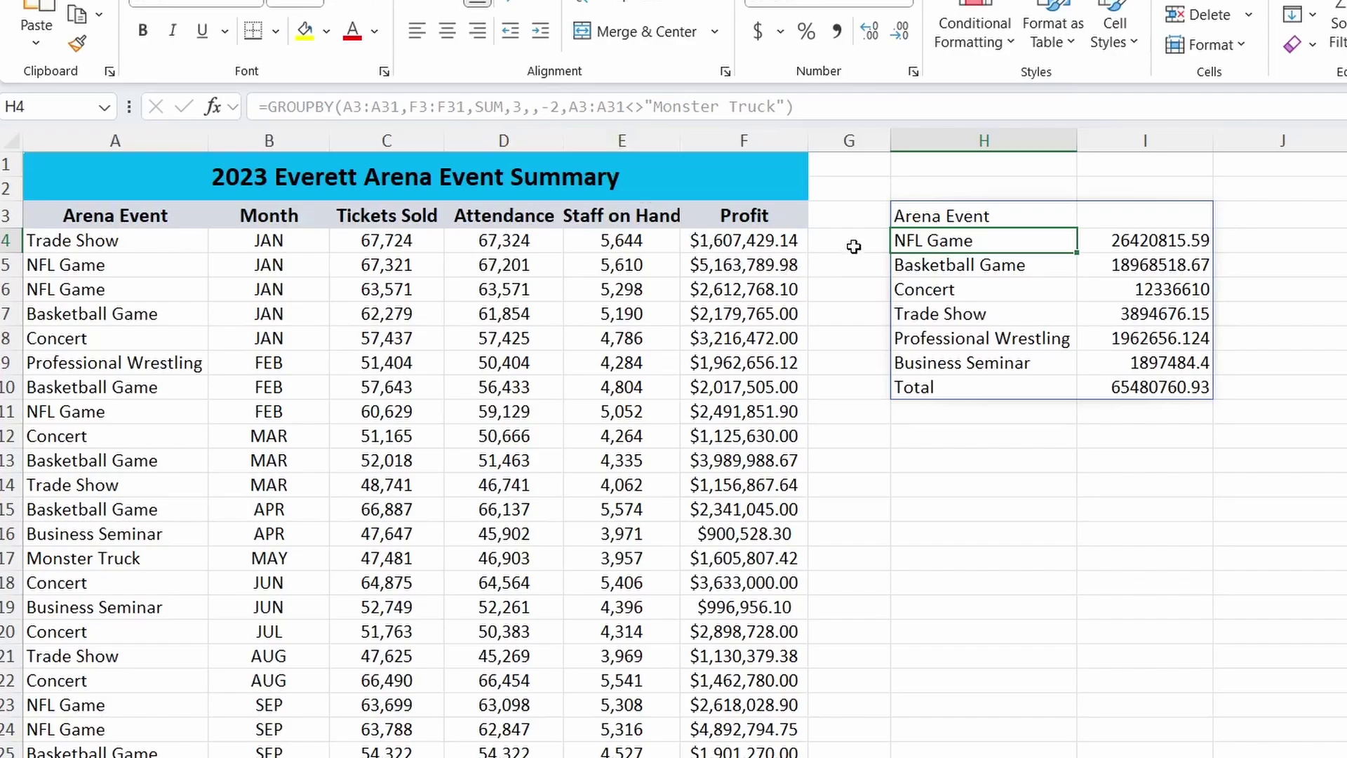
# - Change the row fields of the H3 GROUPBY formula to the Month column, B3:B31
pyautogui.click(916, 216)
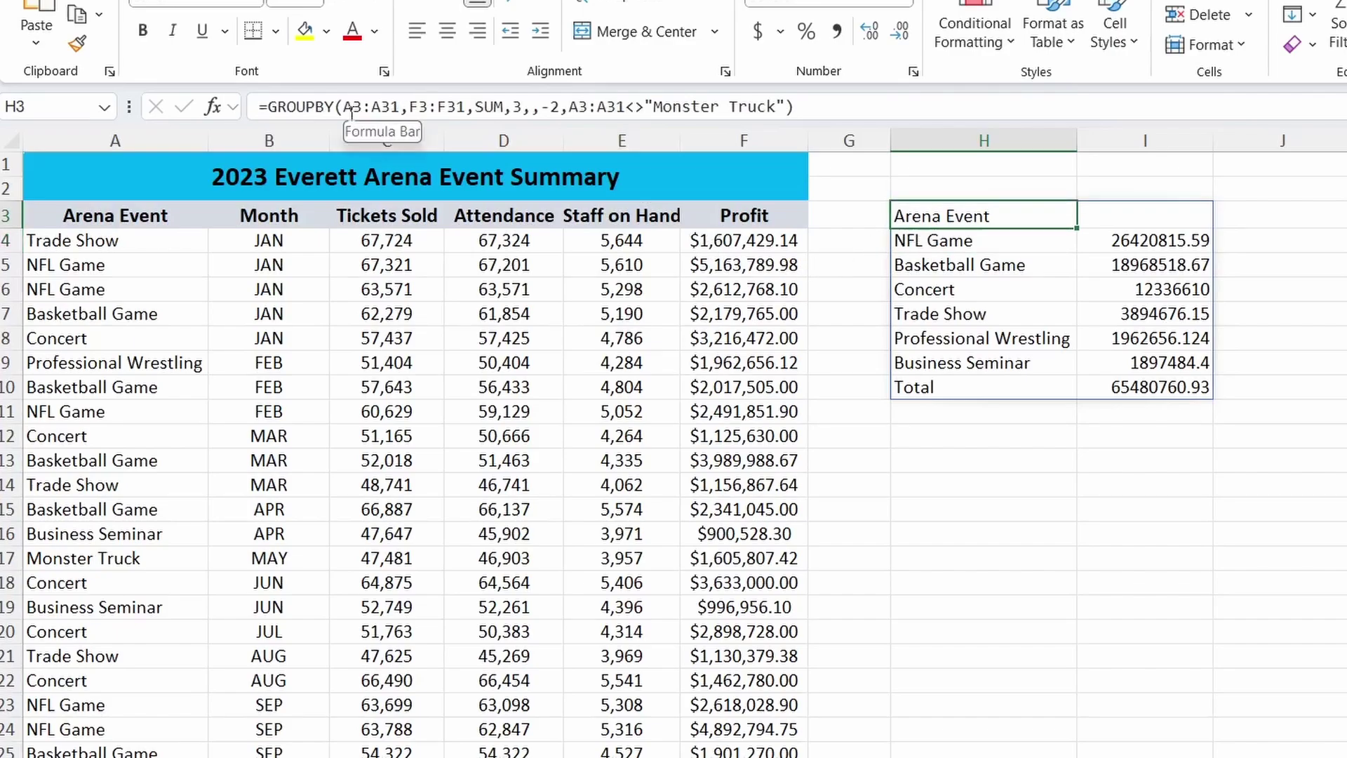
pyautogui.click(352, 109)
pyautogui.press('BackSpace')
pyautogui.write('B')
pyautogui.click(379, 109)
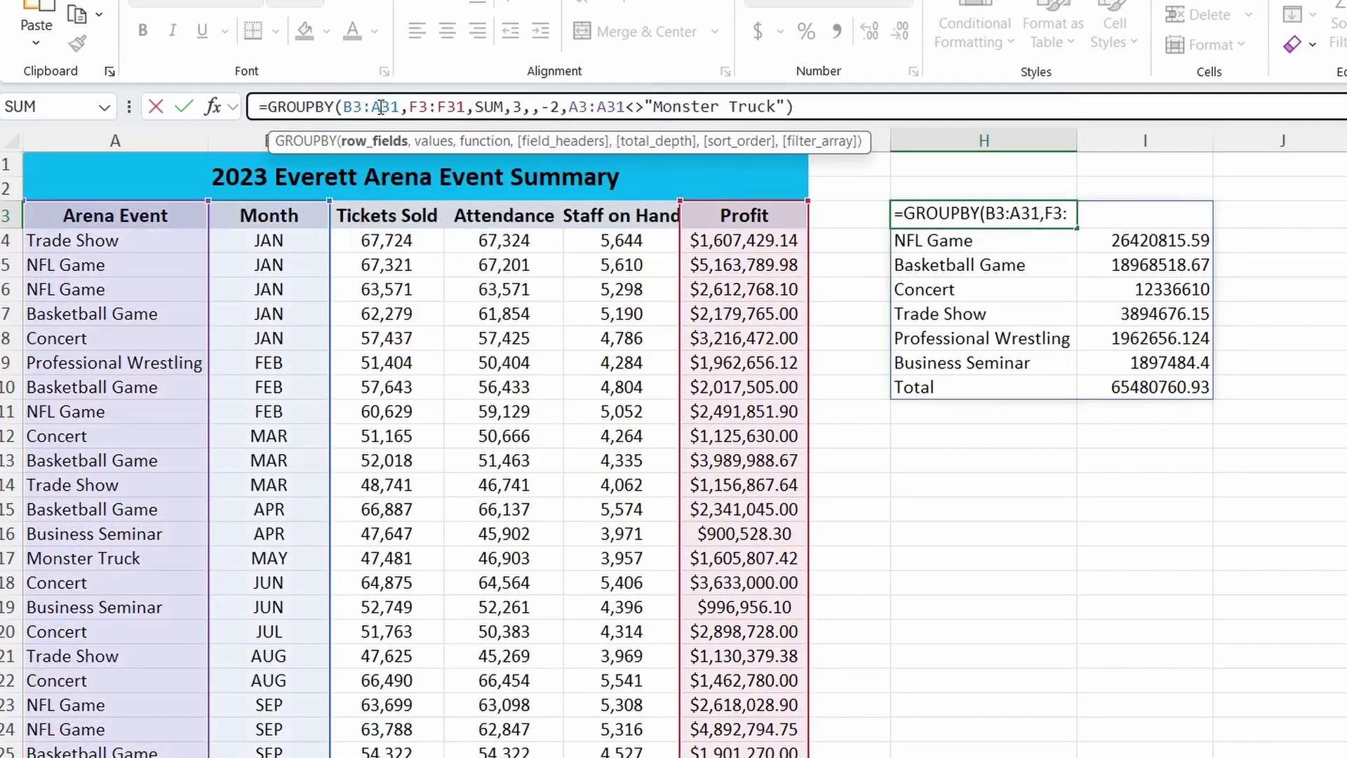
pyautogui.press('BackSpace')
pyautogui.write('B')
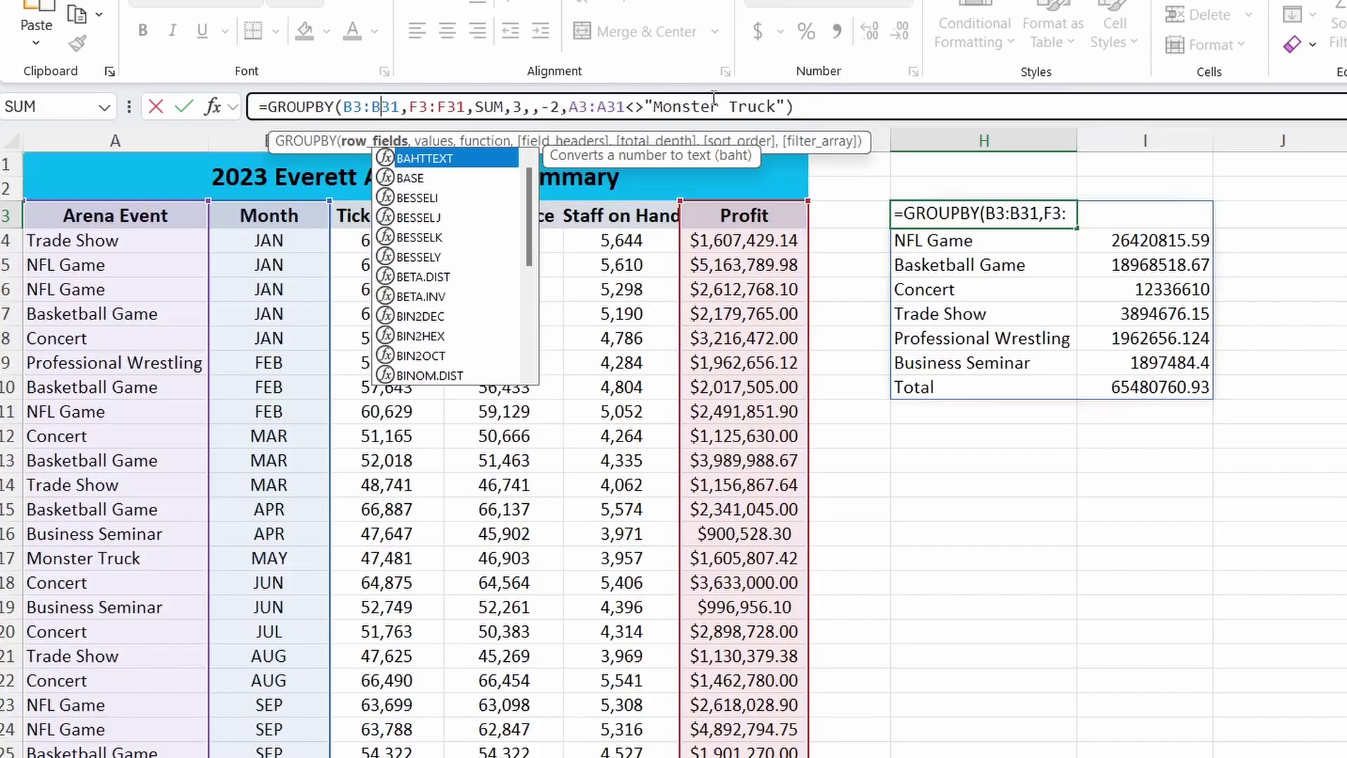
pyautogui.press('Return')
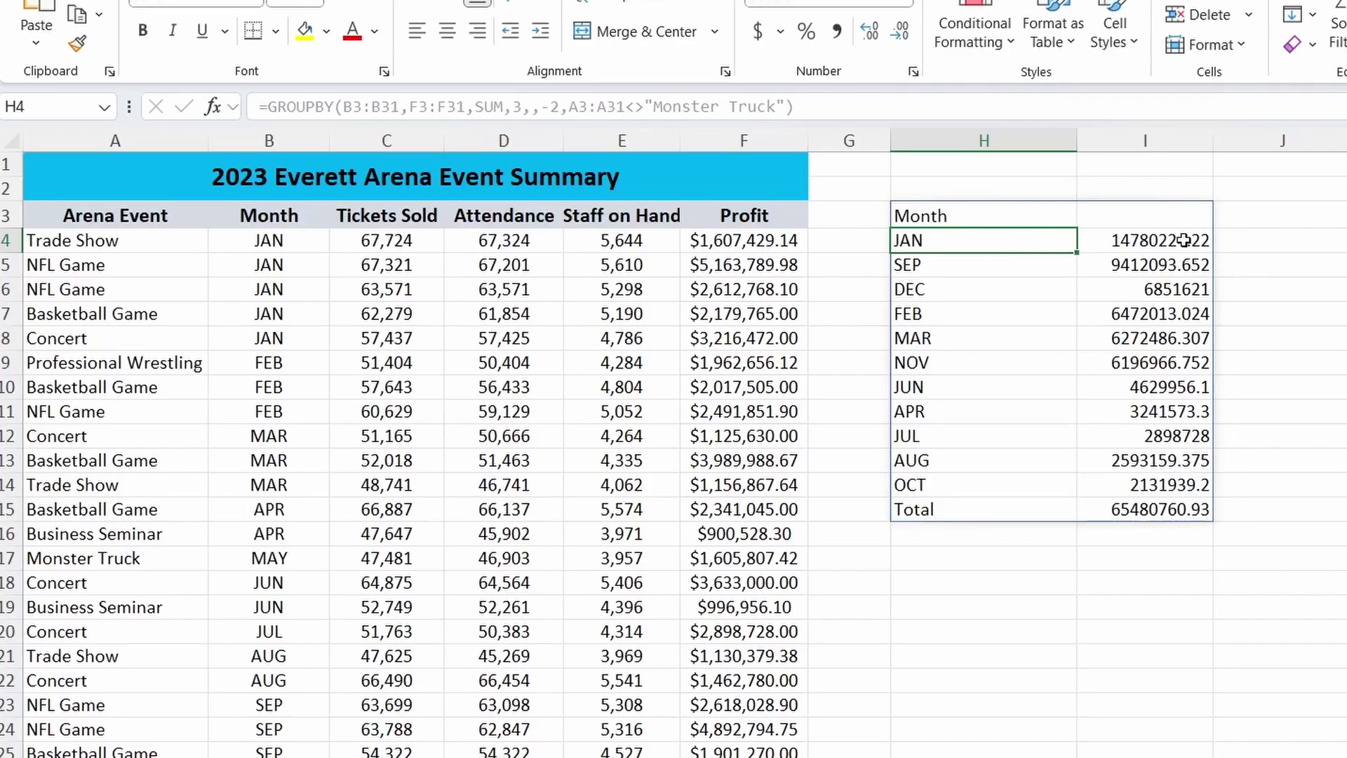
# - Change the month of the NFL Game in cell B5 to DEC
pyautogui.click(281, 265)
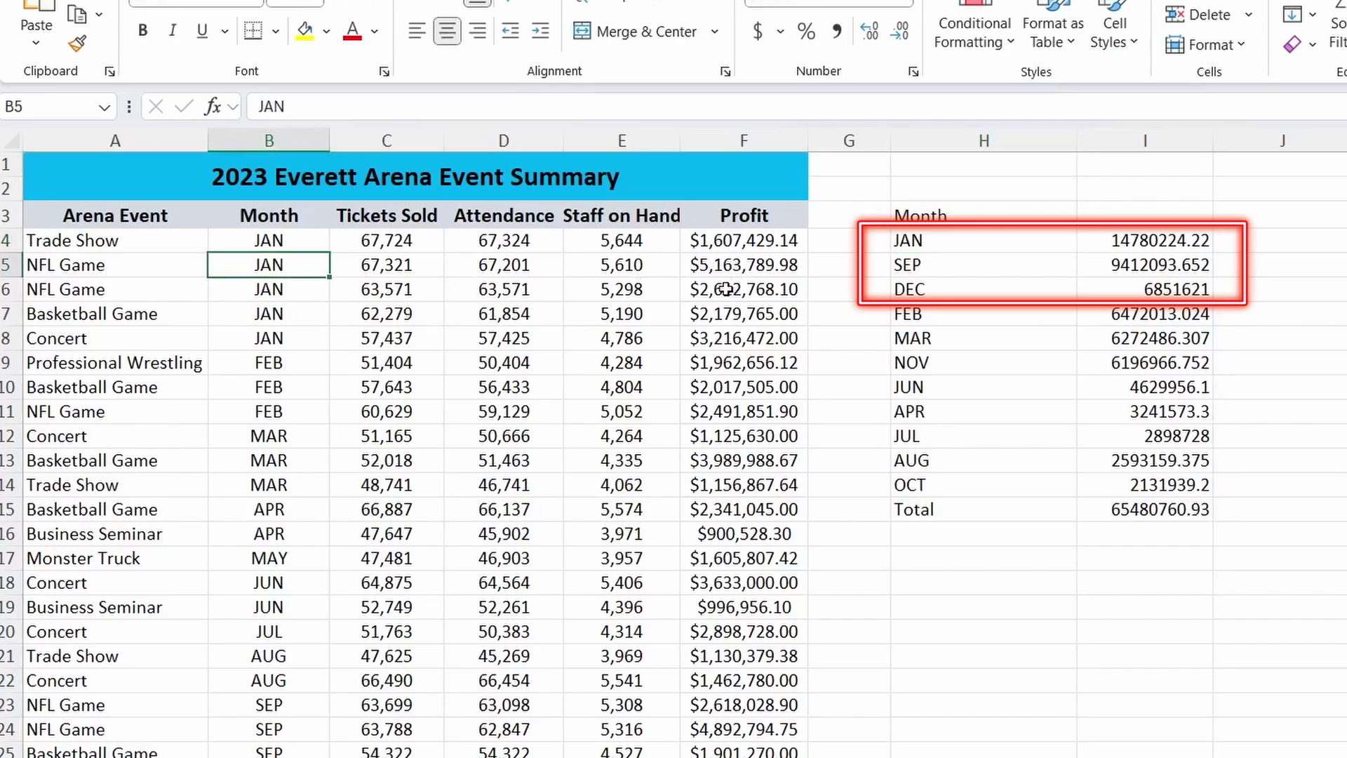
pyautogui.write('DEC')
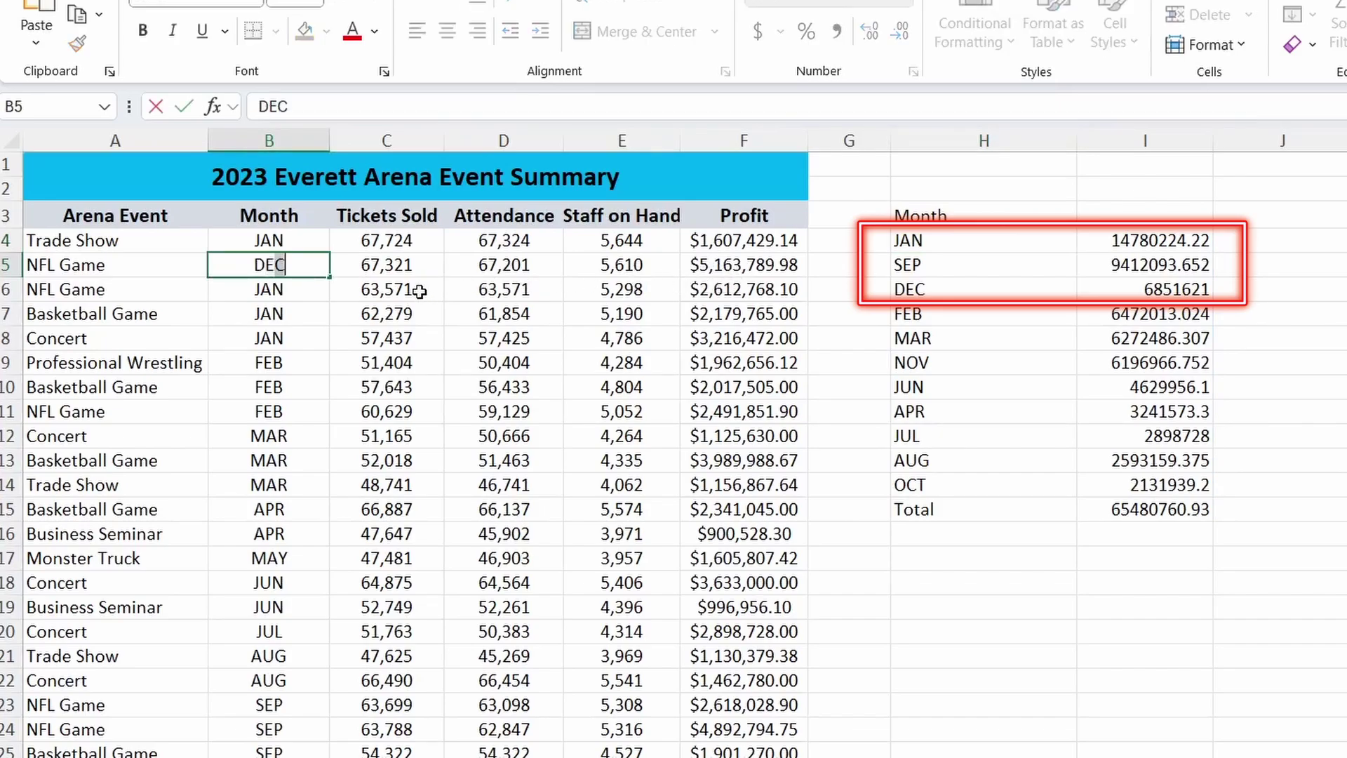
pyautogui.press('Return')
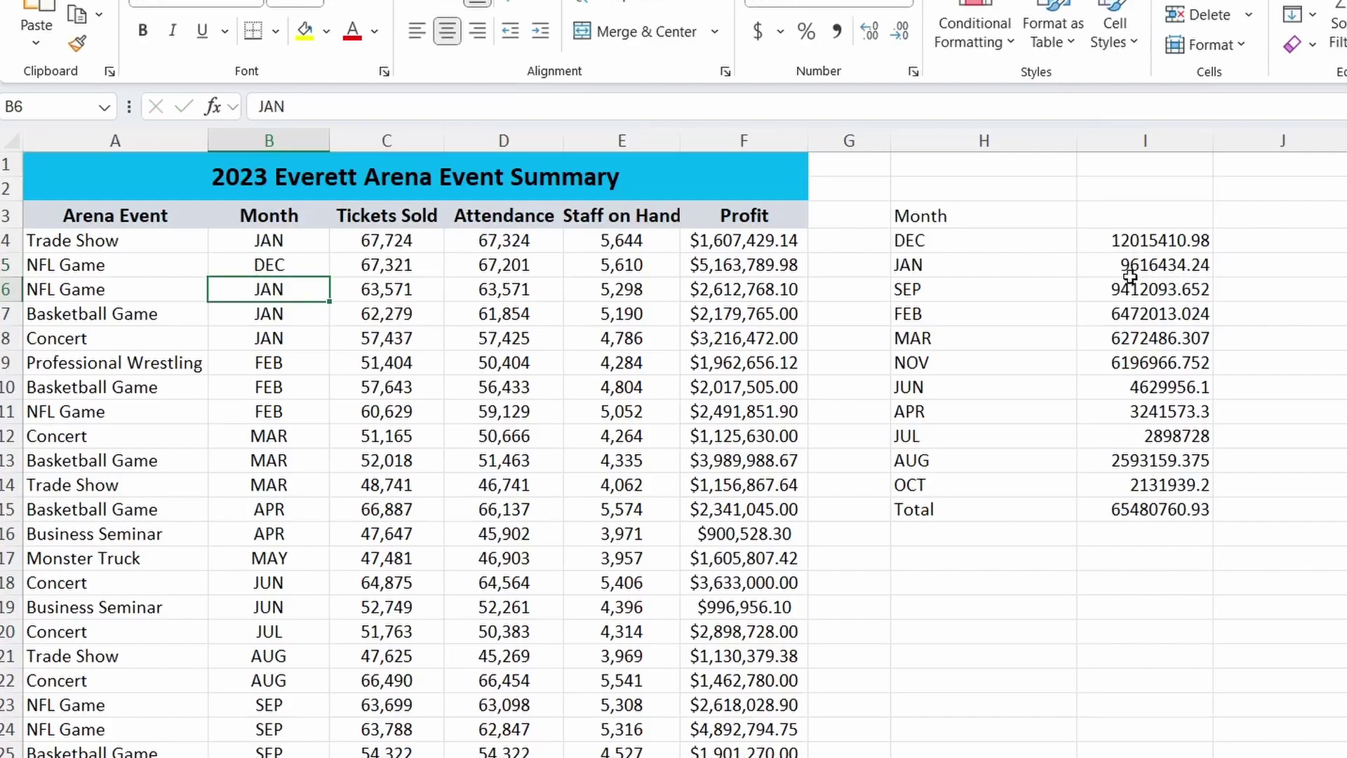
# - Replace the formula in H3 with a PIVOTBY formula using Month, B3:B31, as row fields and Arena Event, A3:A31, as column fields
pyautogui.click(1032, 217)
pyautogui.press('Delete')
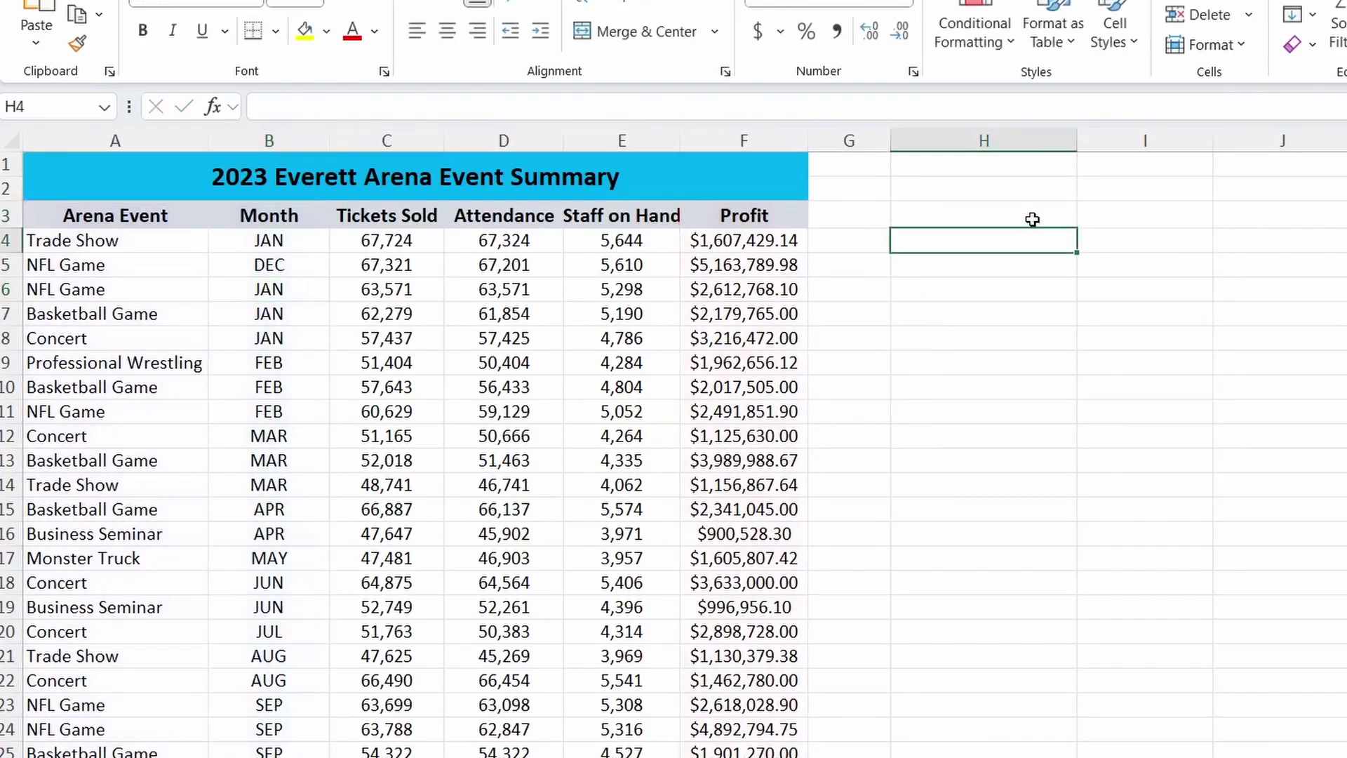
pyautogui.click(1032, 219)
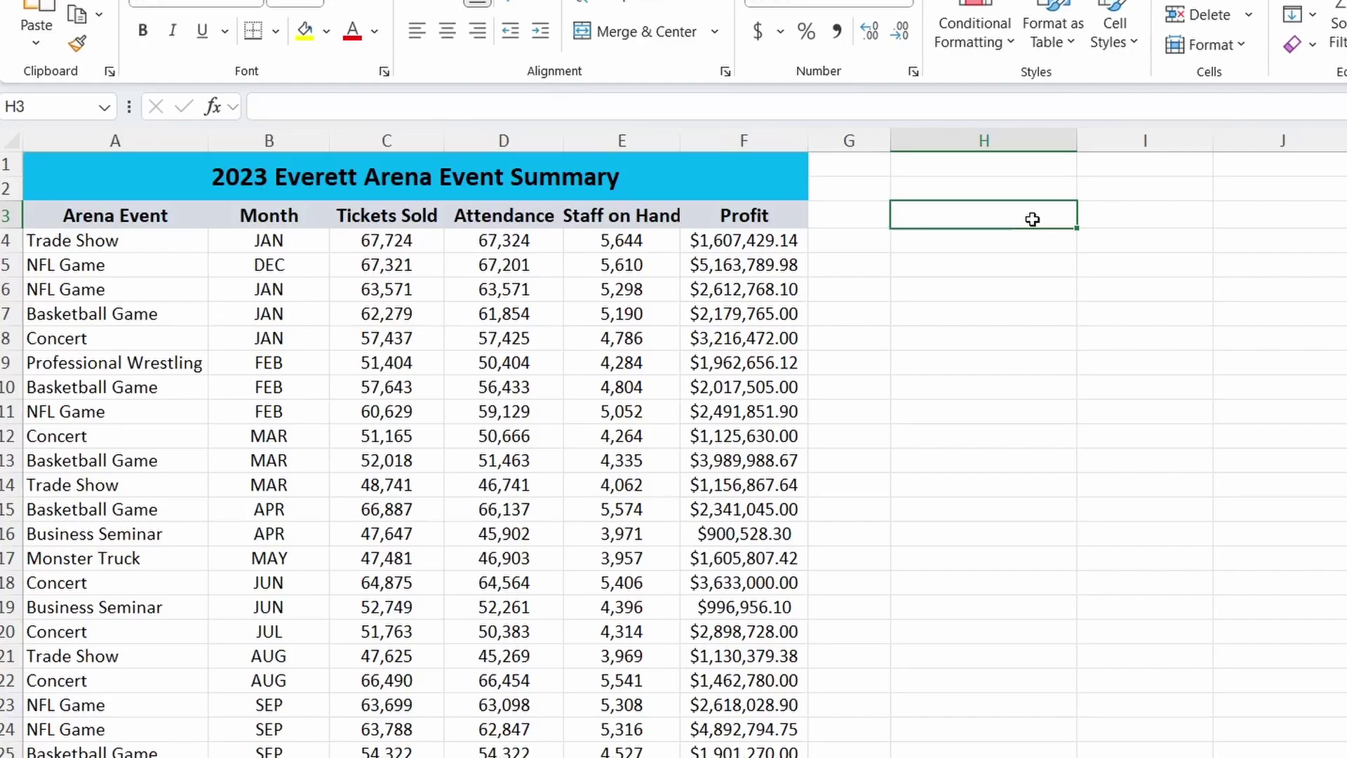
pyautogui.write('=PIVOTBY(')
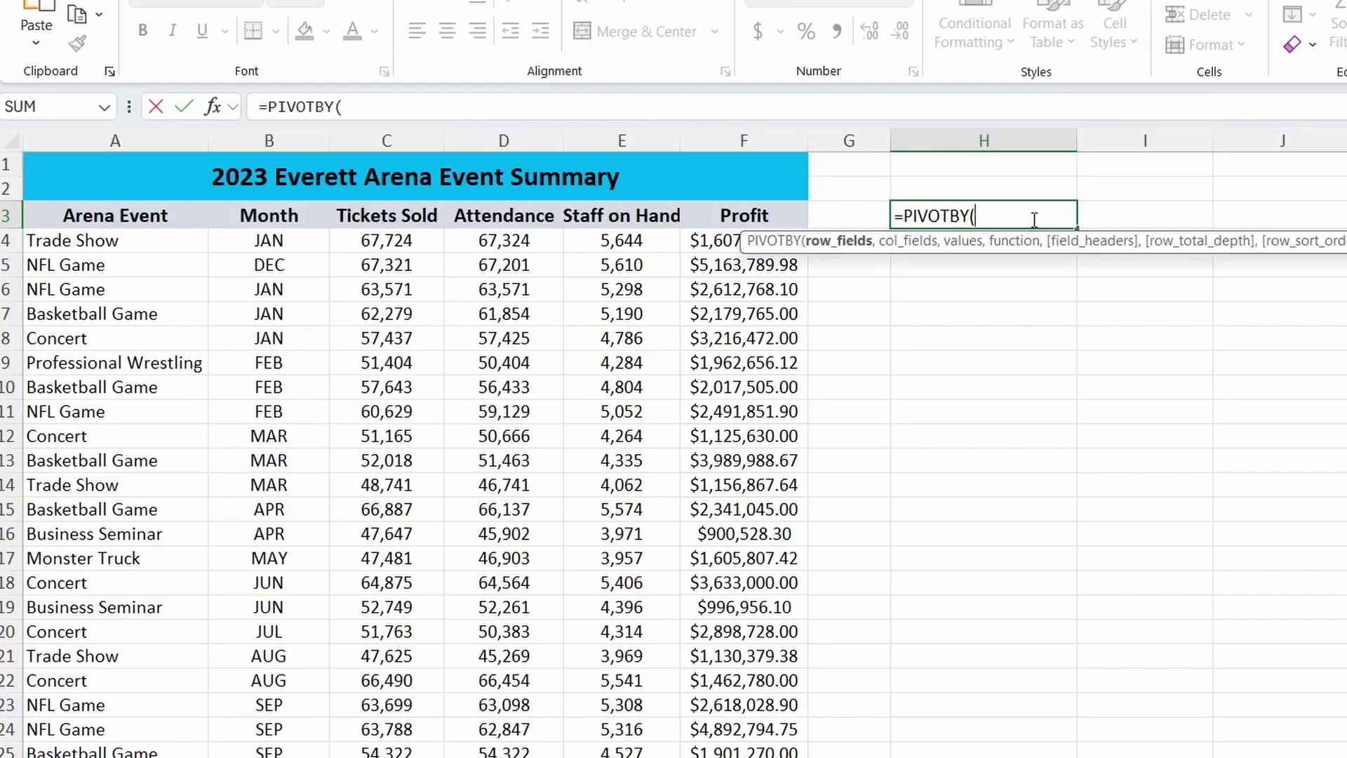
pyautogui.click(255, 218)
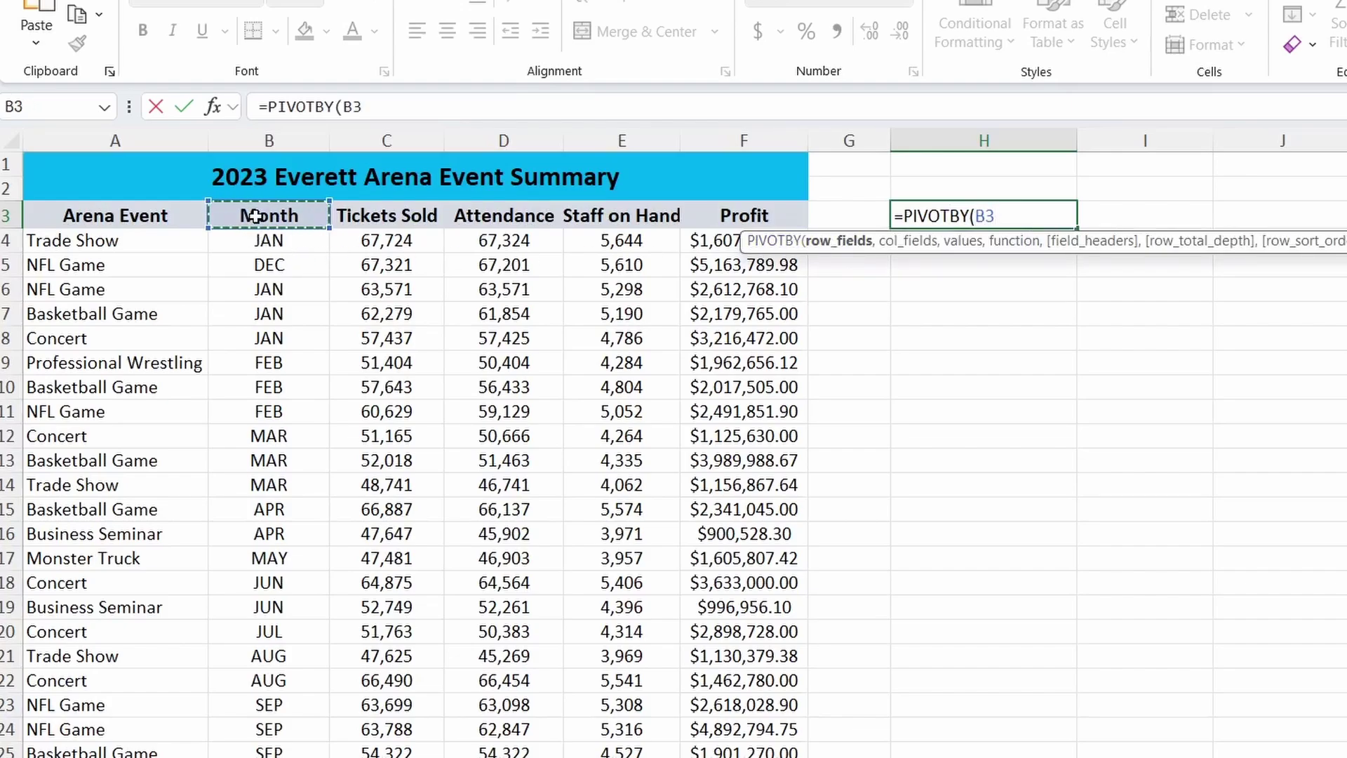
pyautogui.hotkey('ctrl', 'shift', 'Down')
pyautogui.write(',')
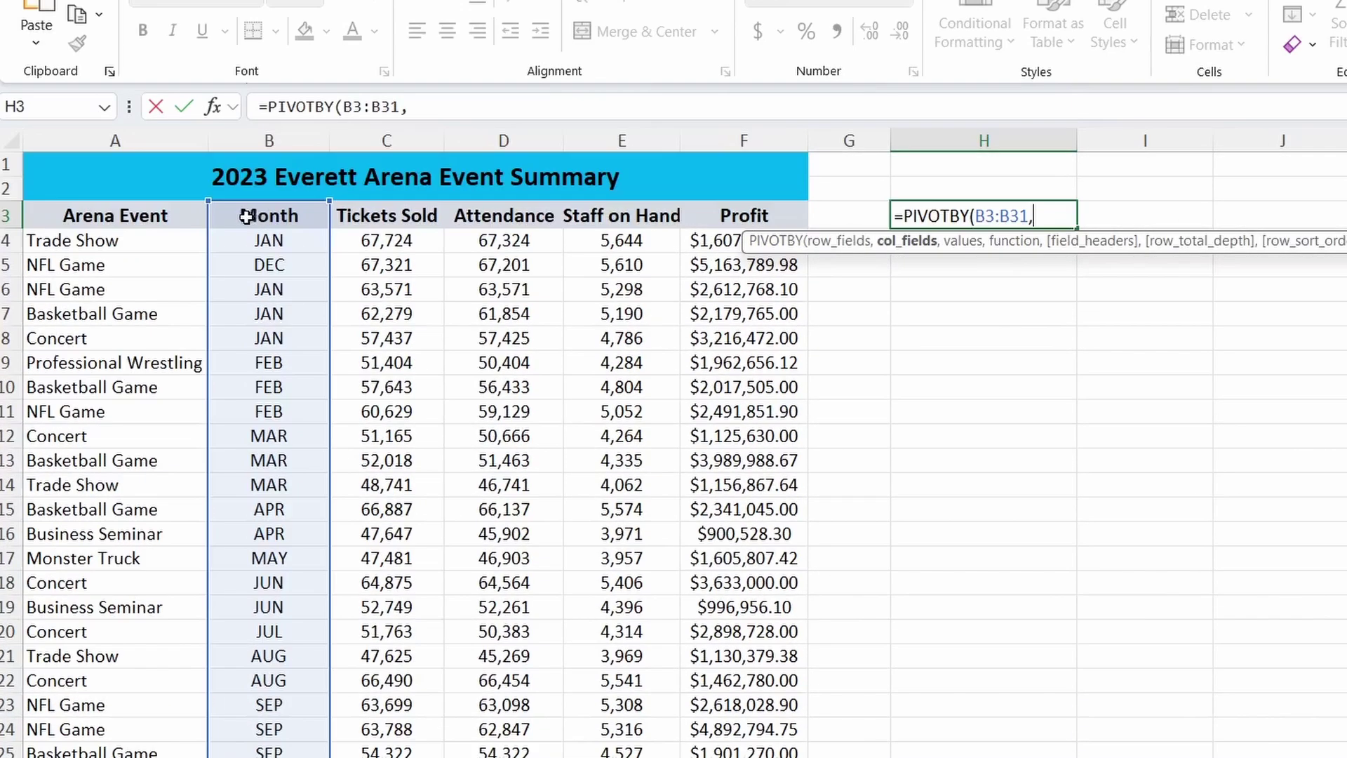
pyautogui.click(154, 221)
pyautogui.hotkey('ctrl', 'shift', 'Down')
pyautogui.write(',')
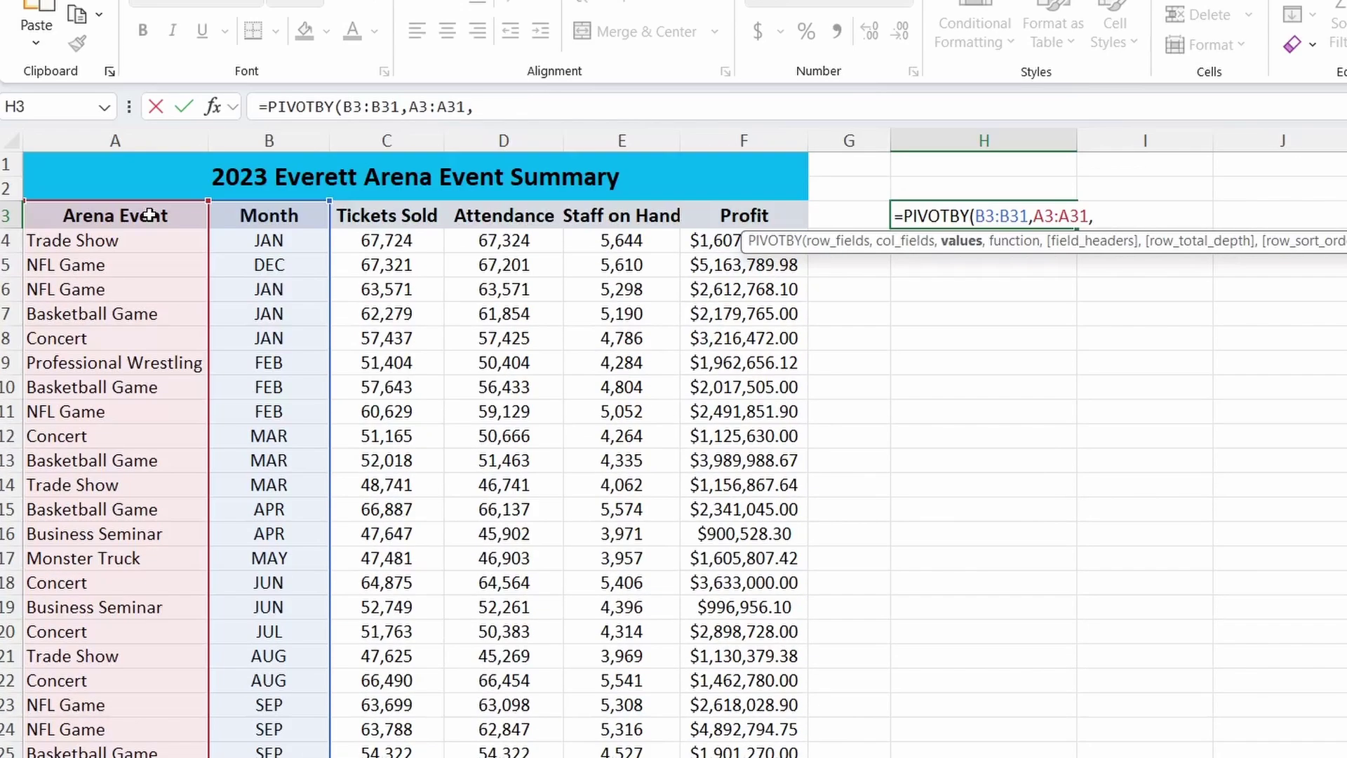
# - Complete the PIVOTBY formula with Tickets Sold, C3:C31, as values, the SUM function and field headers option 3
pyautogui.click(404, 223)
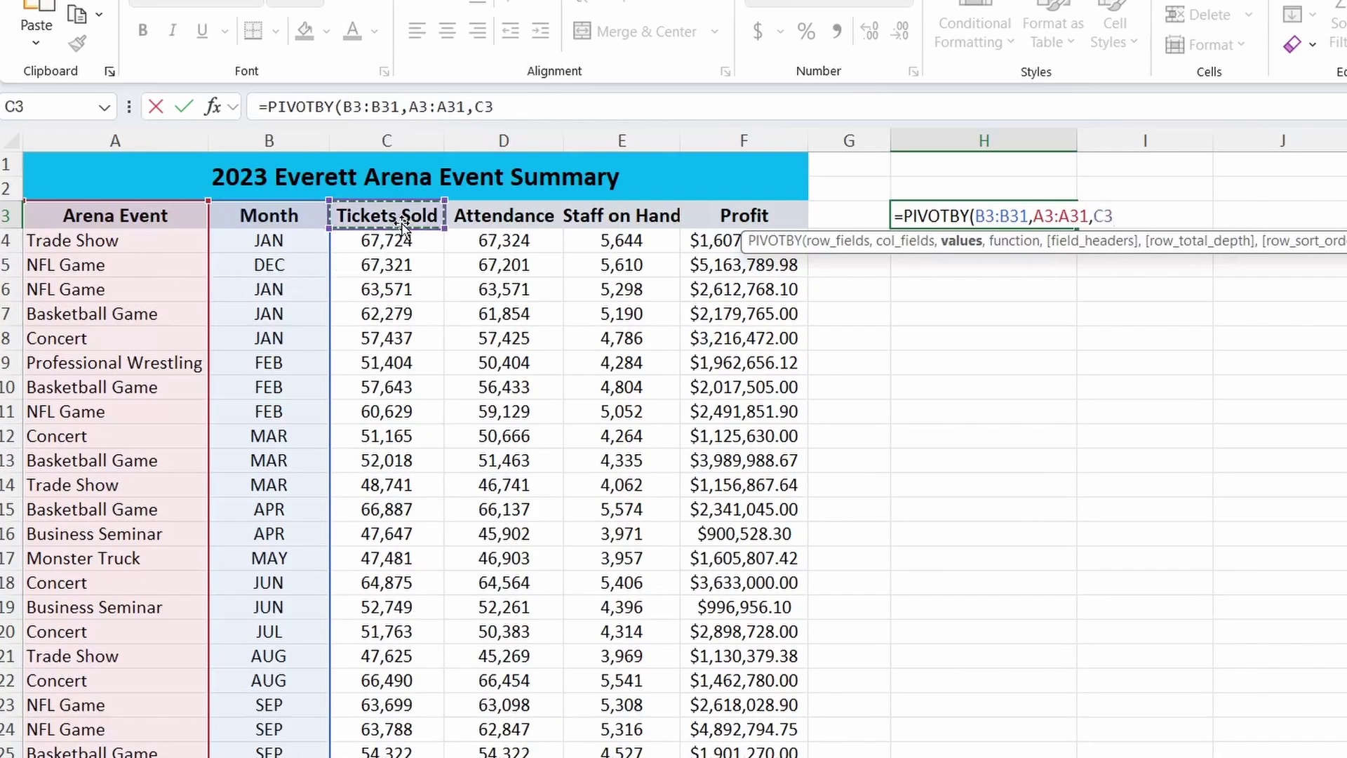
pyautogui.hotkey('ctrl', 'shift', 'Down')
pyautogui.write(',')
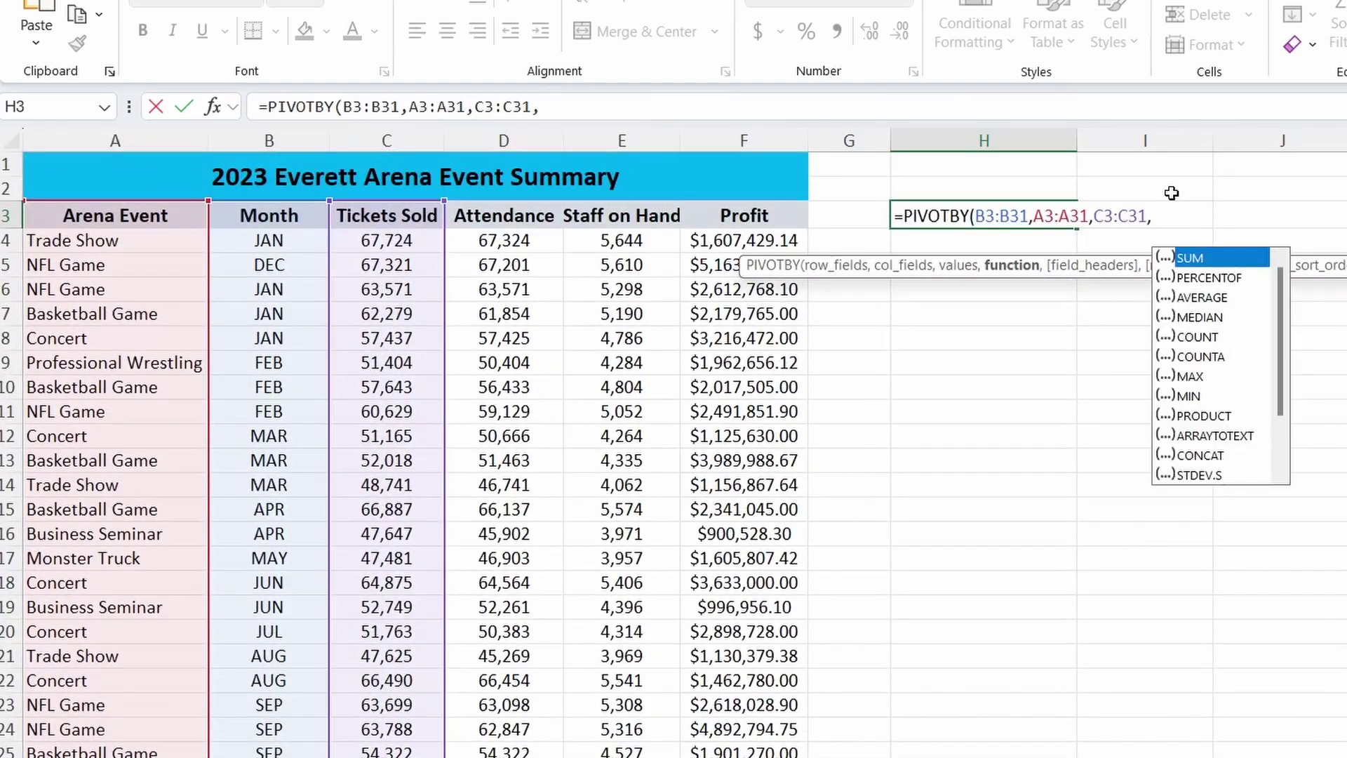
pyautogui.press('Tab')
pyautogui.write(',3')
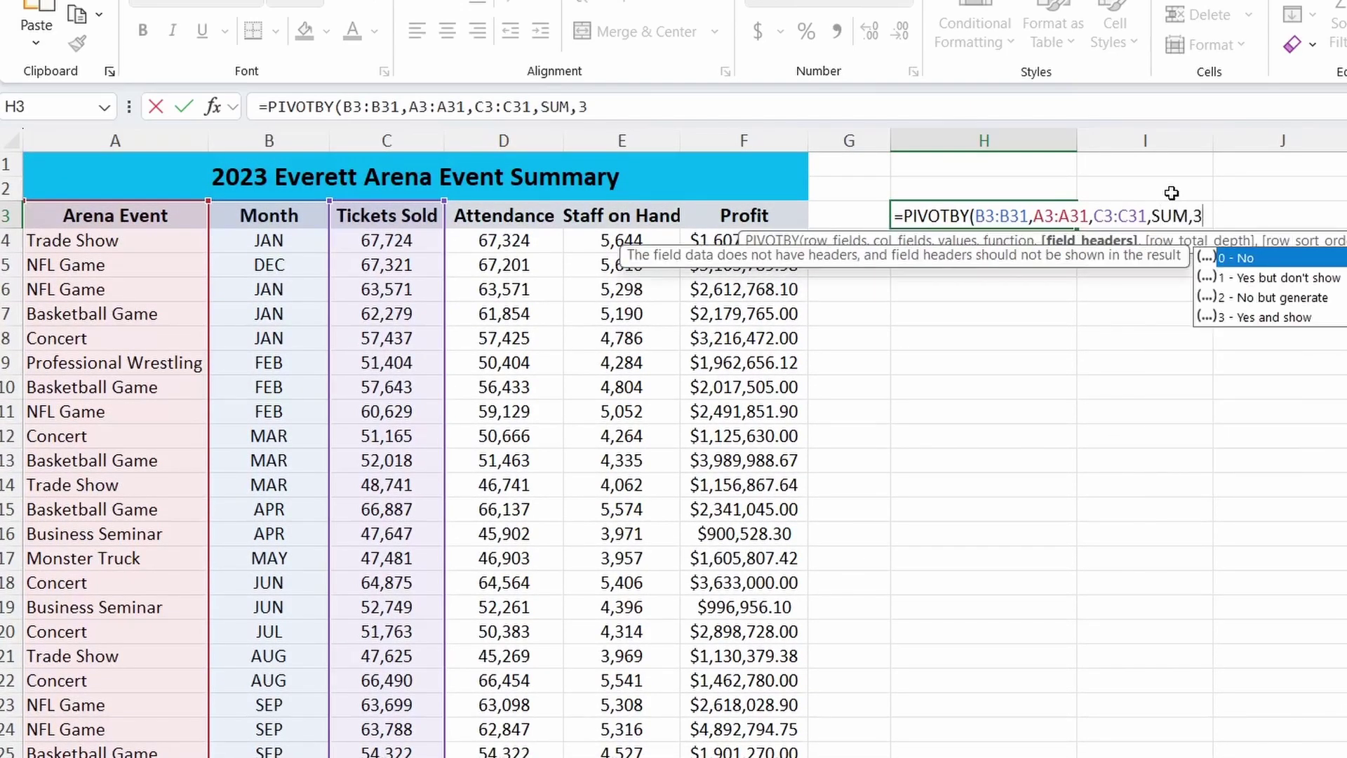
pyautogui.write(',')
pyautogui.press('Return')
# - Add the filter A3:A31<>"Monster Truck" to the H3 PIVOTBY formula, leaving the total depth and sort order arguments empty
pyautogui.click(586, 107)
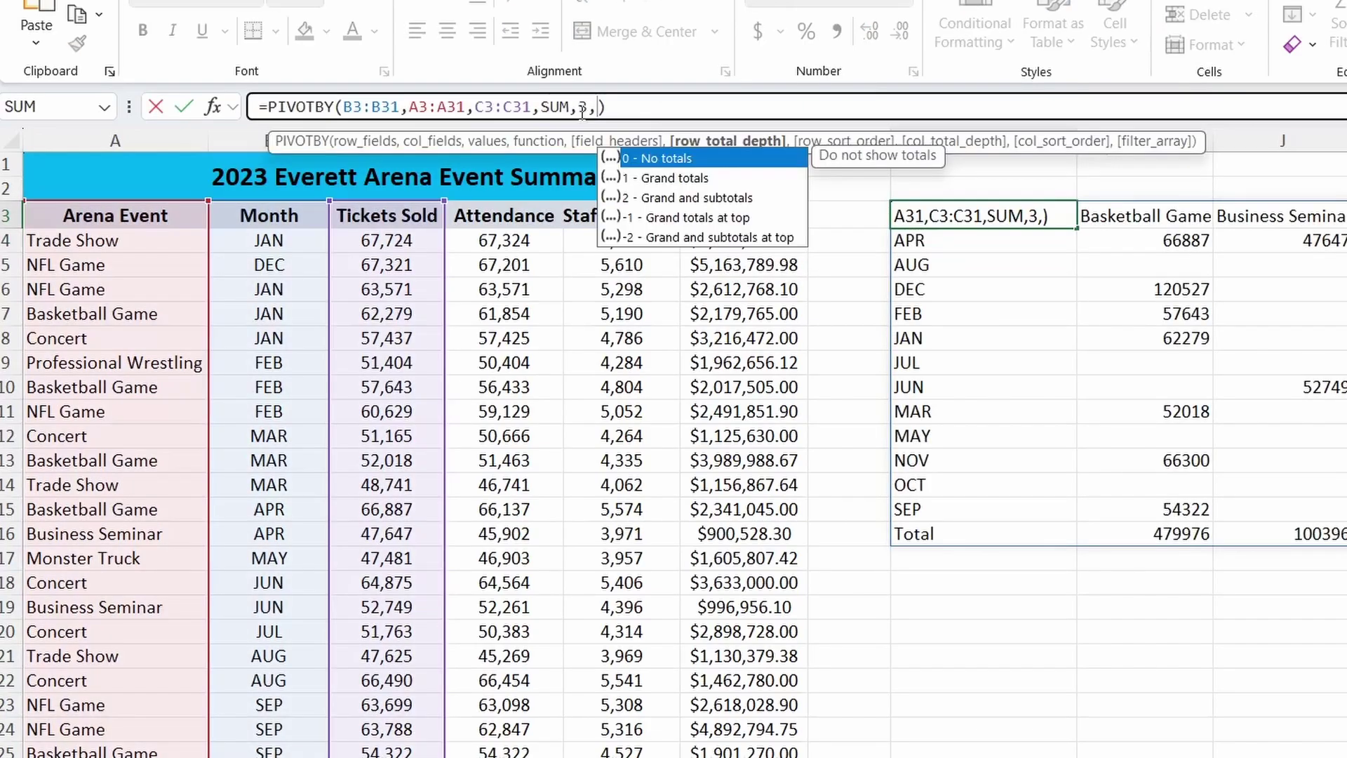
pyautogui.write(',,,,')
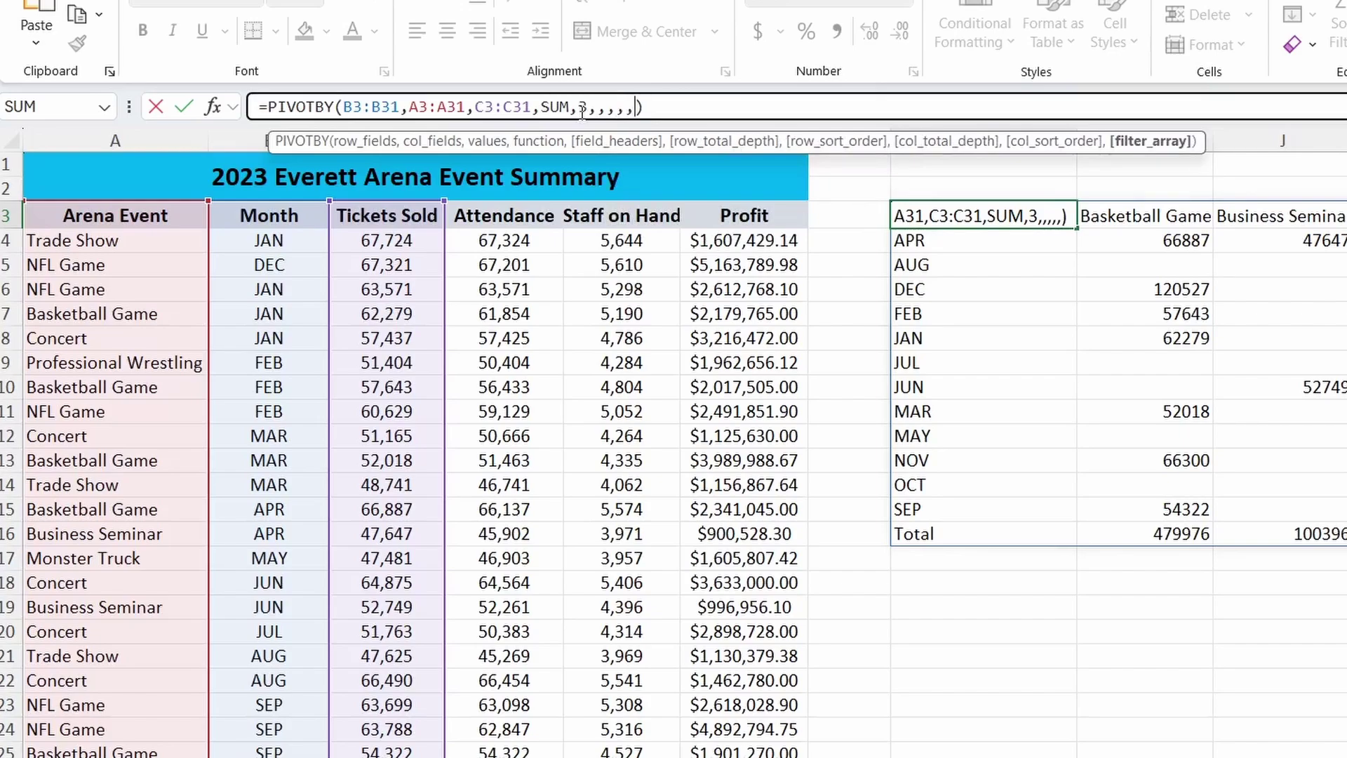
pyautogui.doubleClick(430, 108)
pyautogui.moveTo(432, 111); pyautogui.dragTo(467, 110)
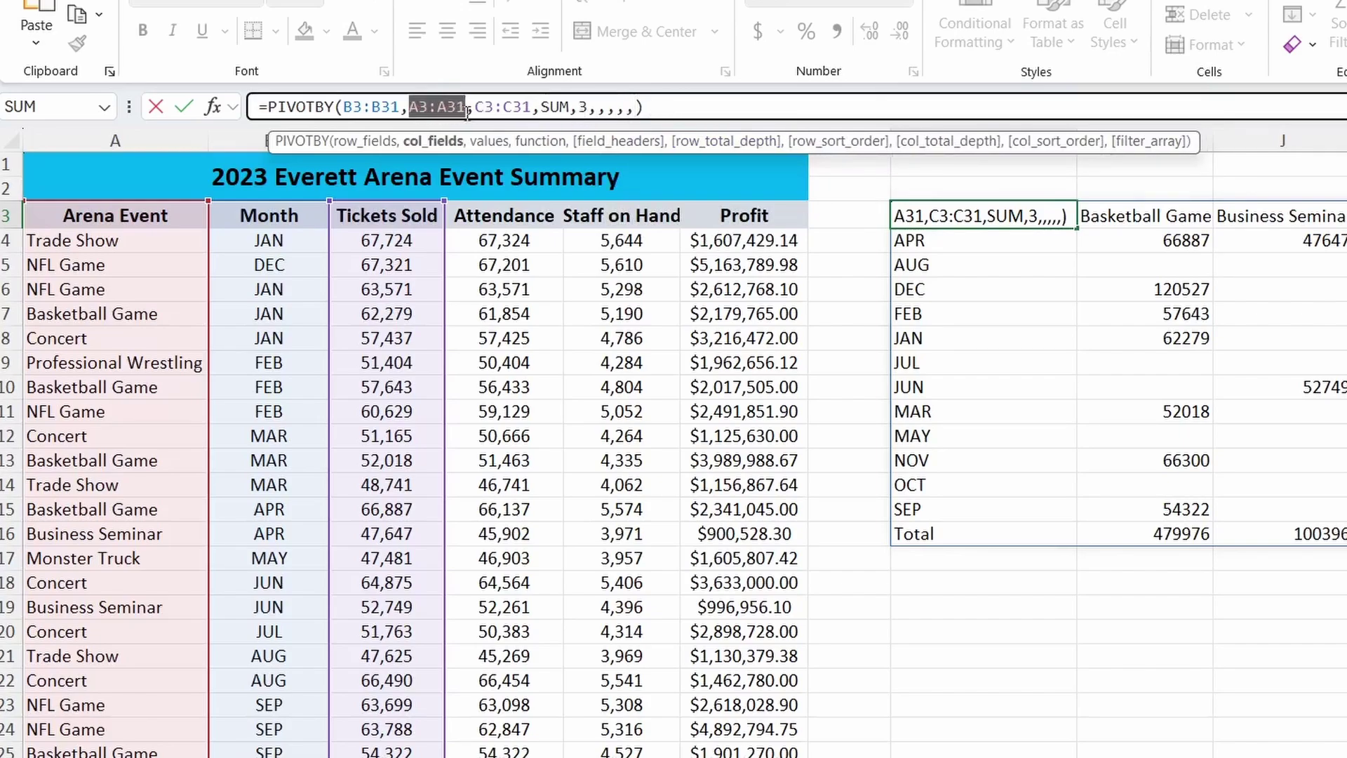
pyautogui.click(634, 105)
pyautogui.hotkey('ctrl', 'v')
pyautogui.write('<>"Monster T')
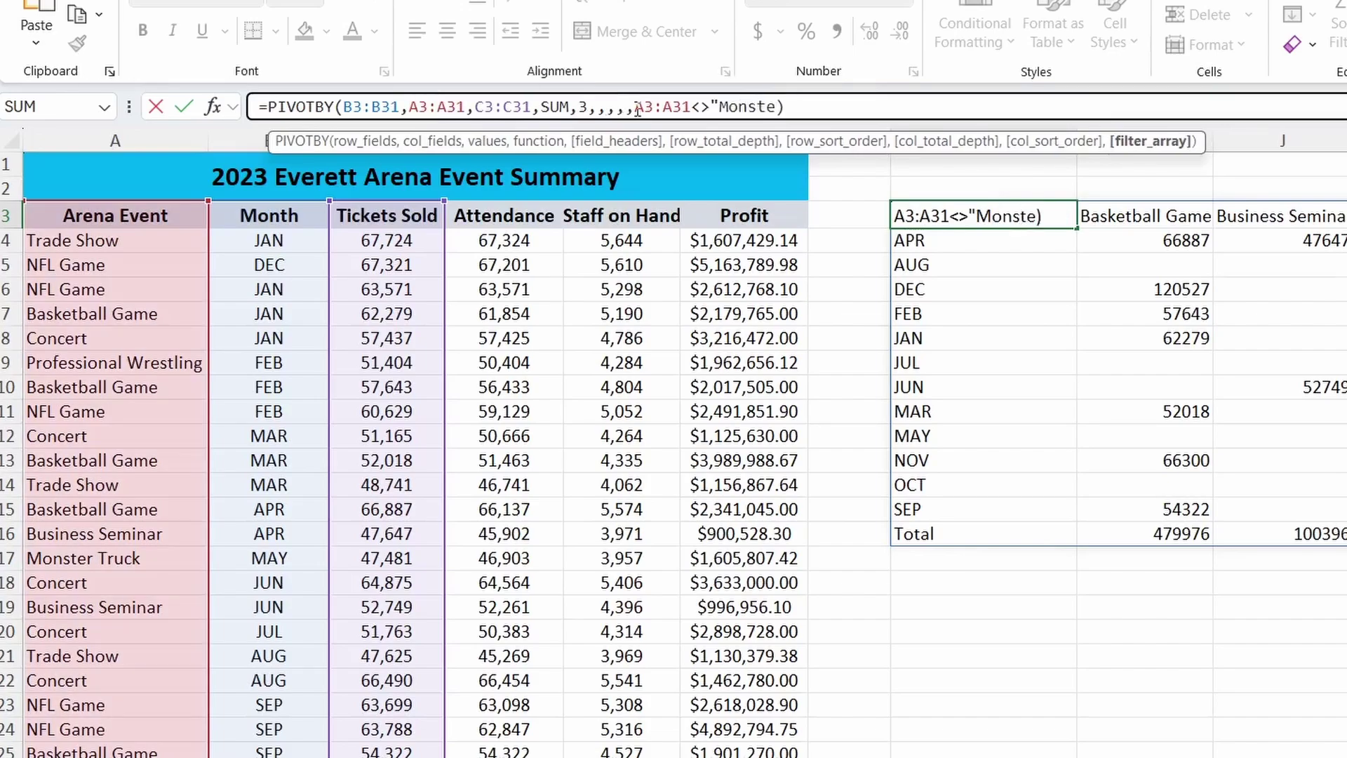
pyautogui.write('ruck"')
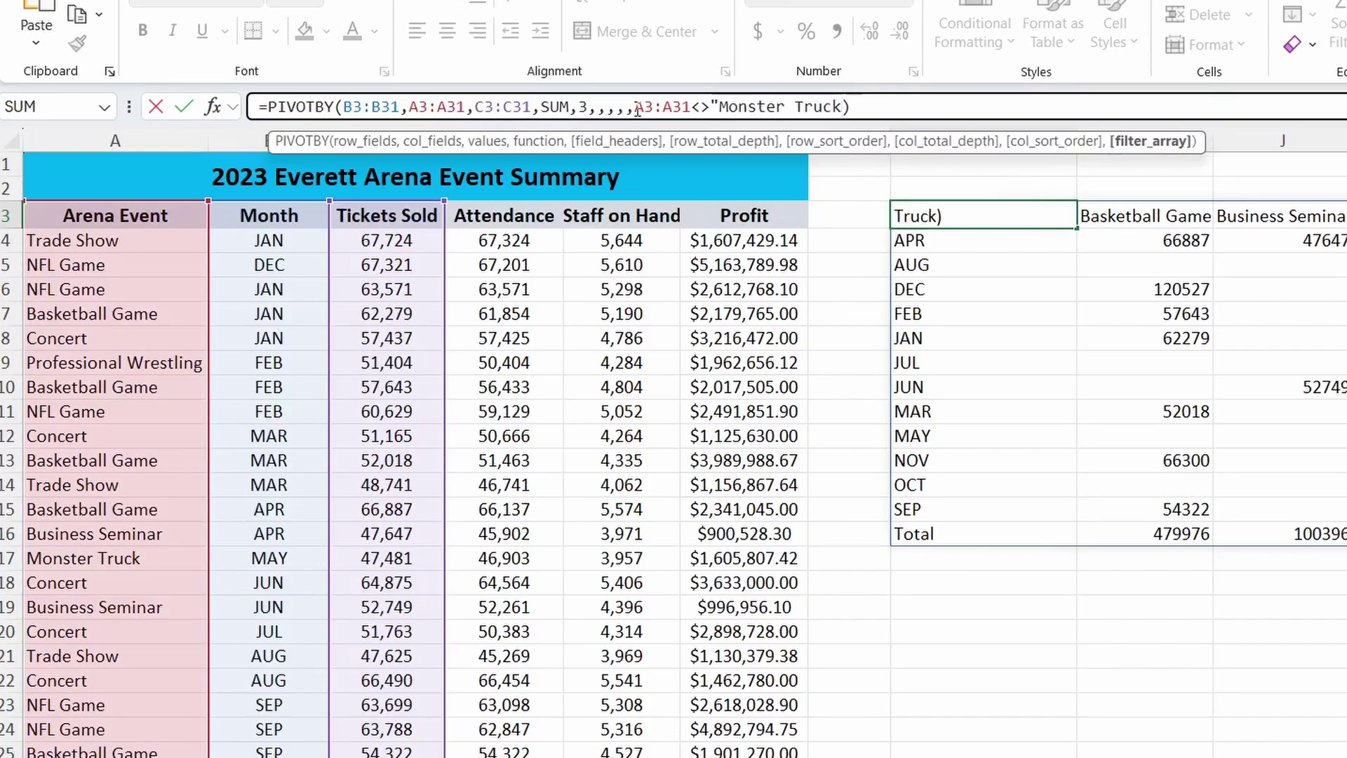
pyautogui.press('Return')
pyautogui.hscroll(3, 470, 132)
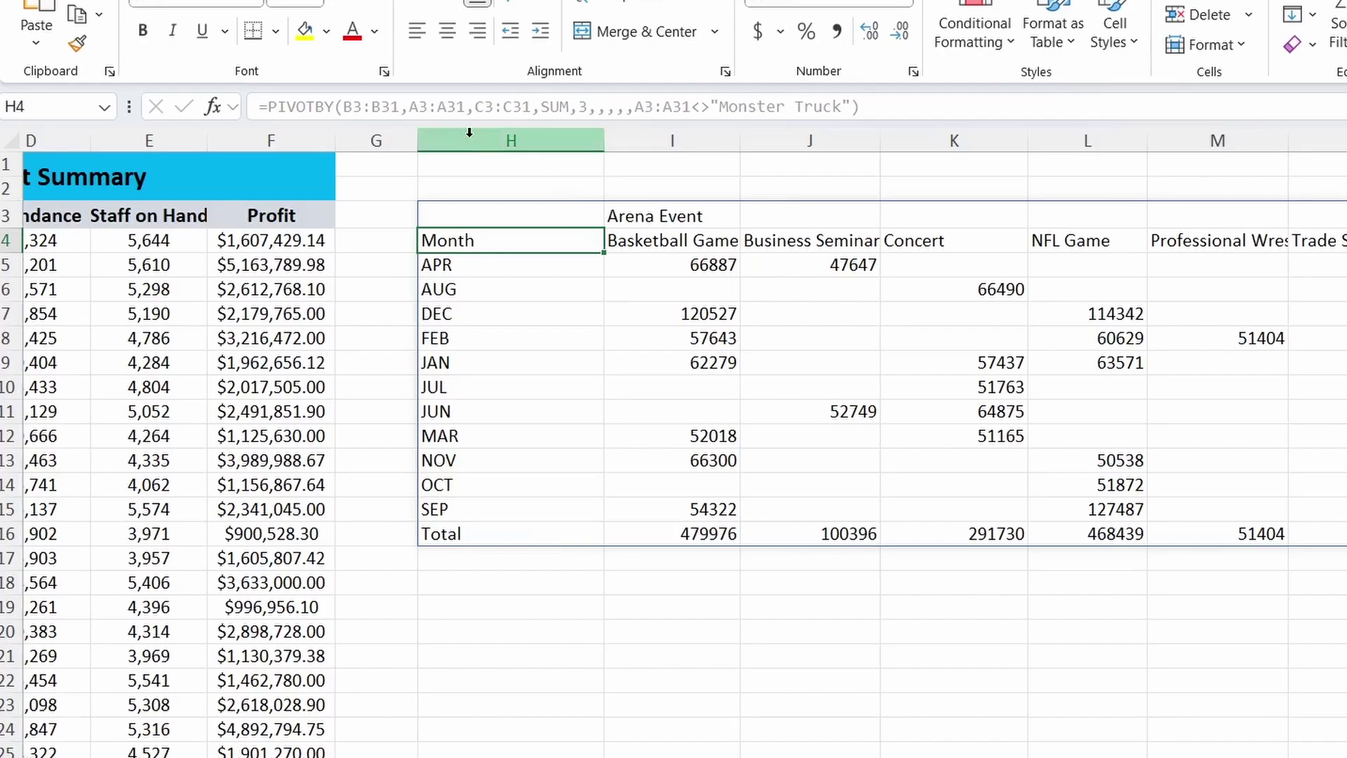